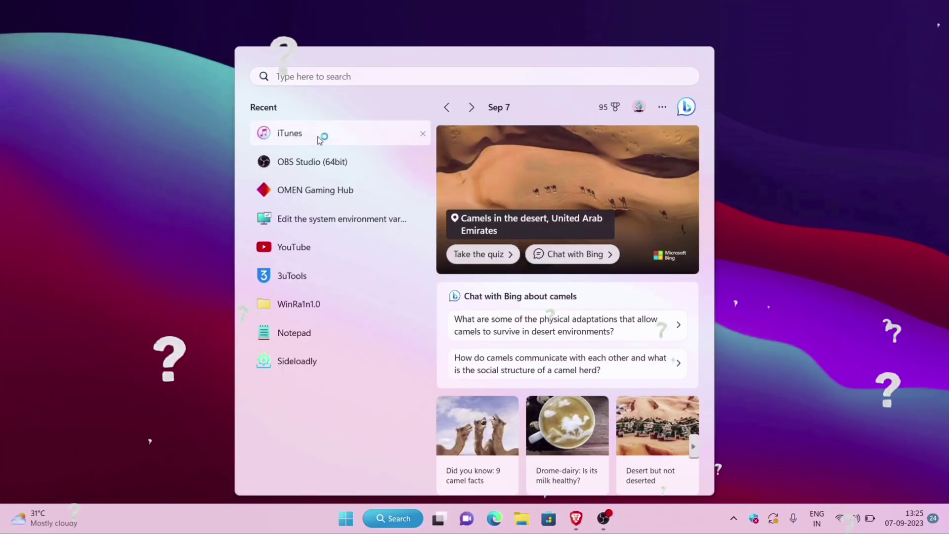
- Launch iTunes from the Start menu's Recent list with the iPad connected
click(318, 137)
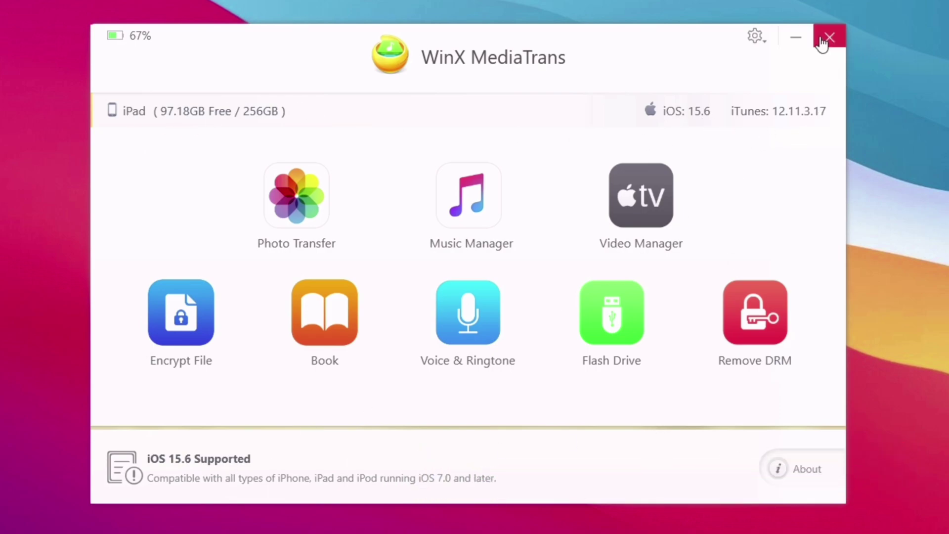
click(763, 36)
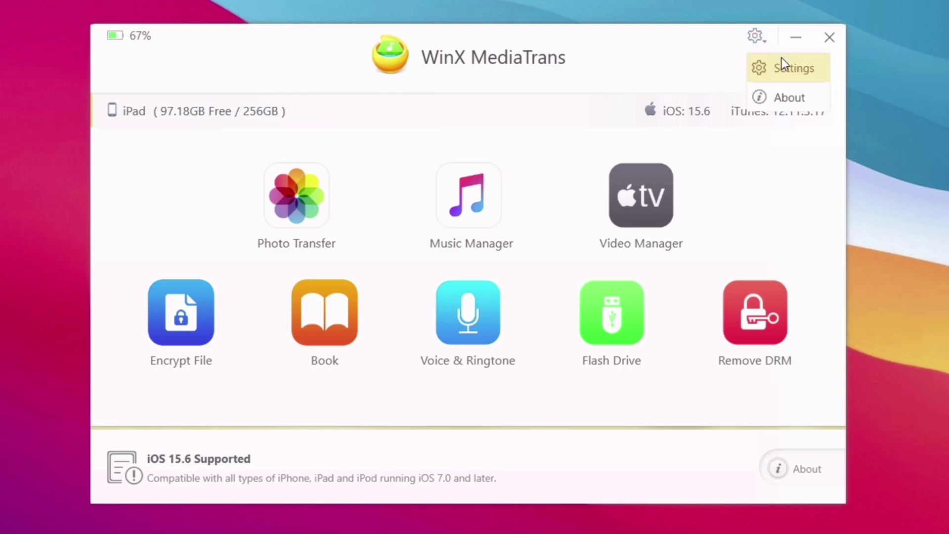
click(783, 63)
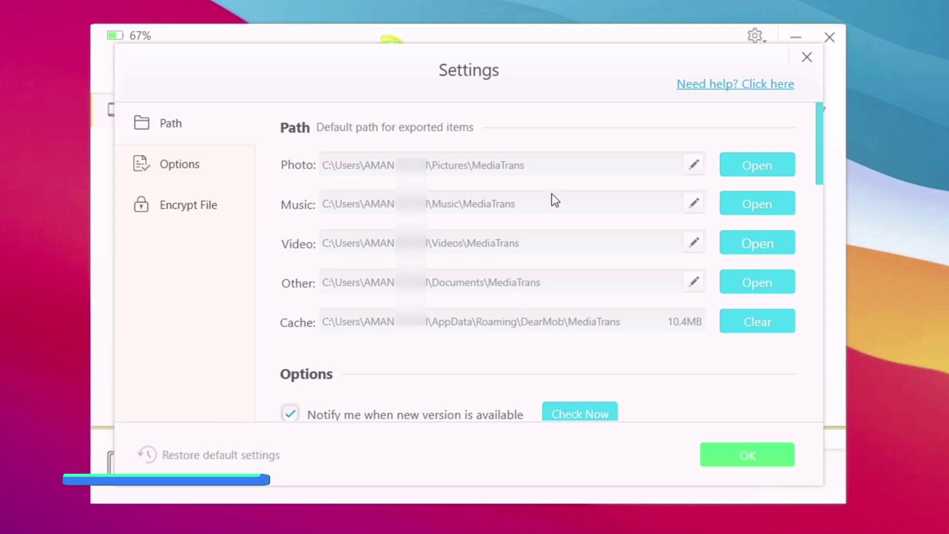
click(228, 206)
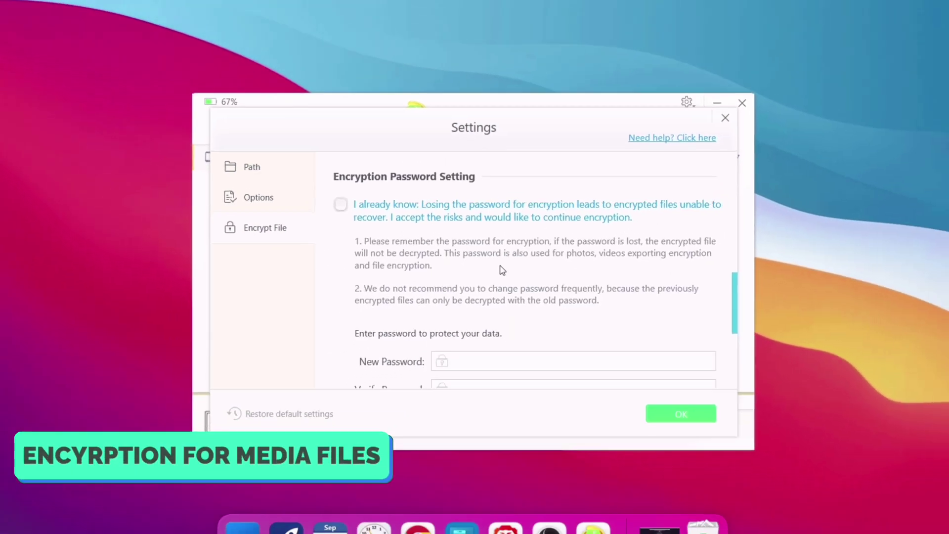
scroll(505, 262, down, 5)
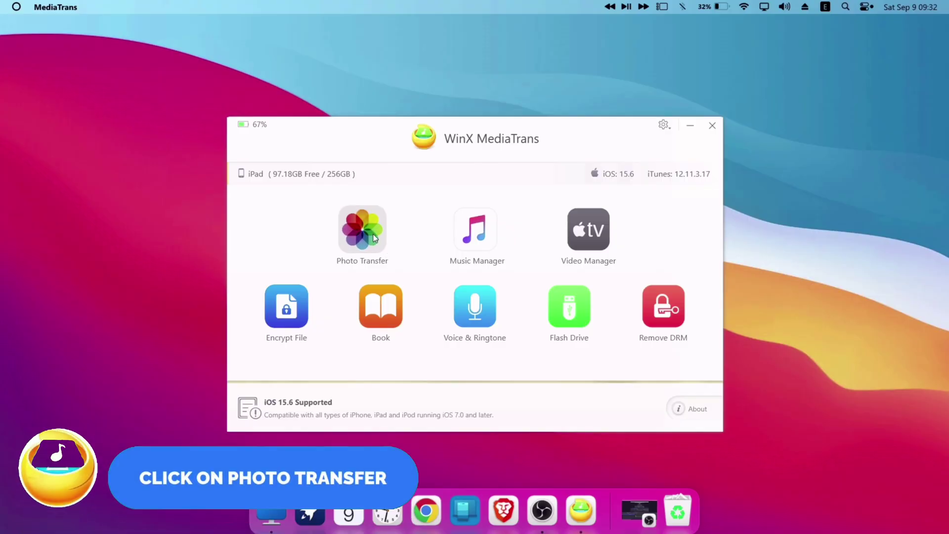
- Open Photo Transfer and expand the 2023-09 Camera Roll photo group
click(375, 238)
scroll(646, 291, down, 10)
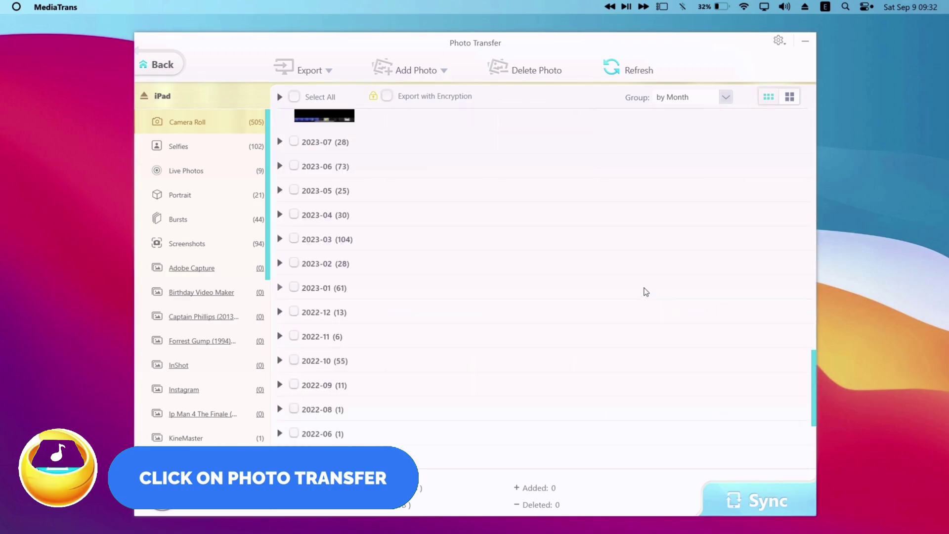
click(280, 142)
click(280, 142)
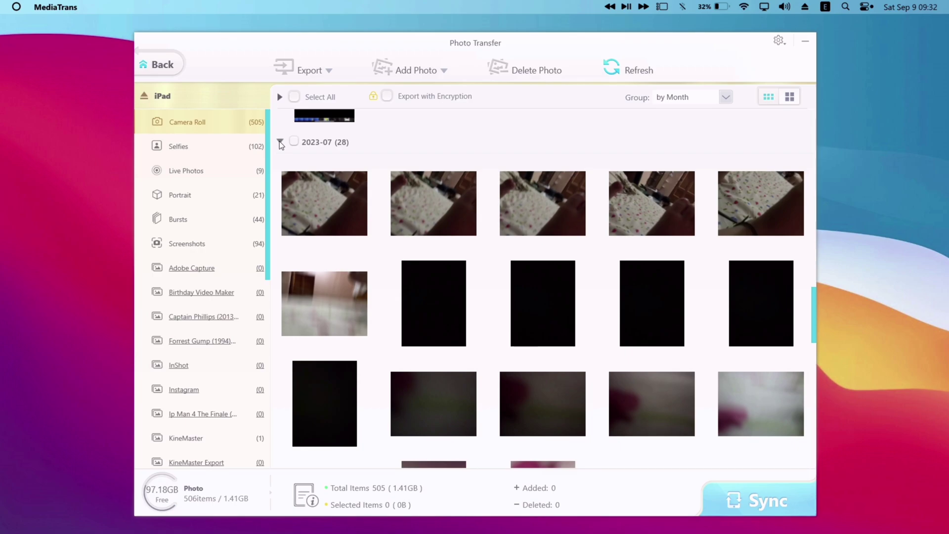
click(279, 143)
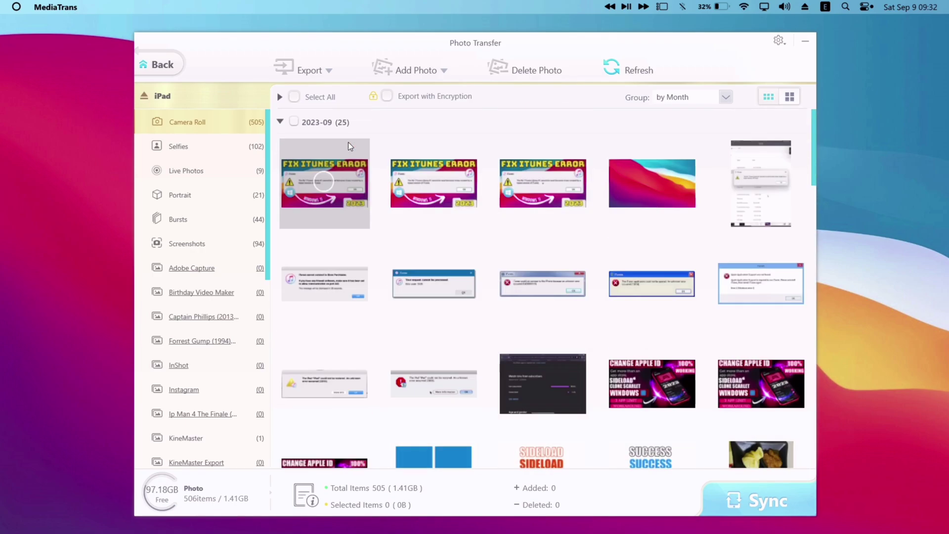
- Select the first two rows of 2023-09 photos and export them to the PC
click(294, 122)
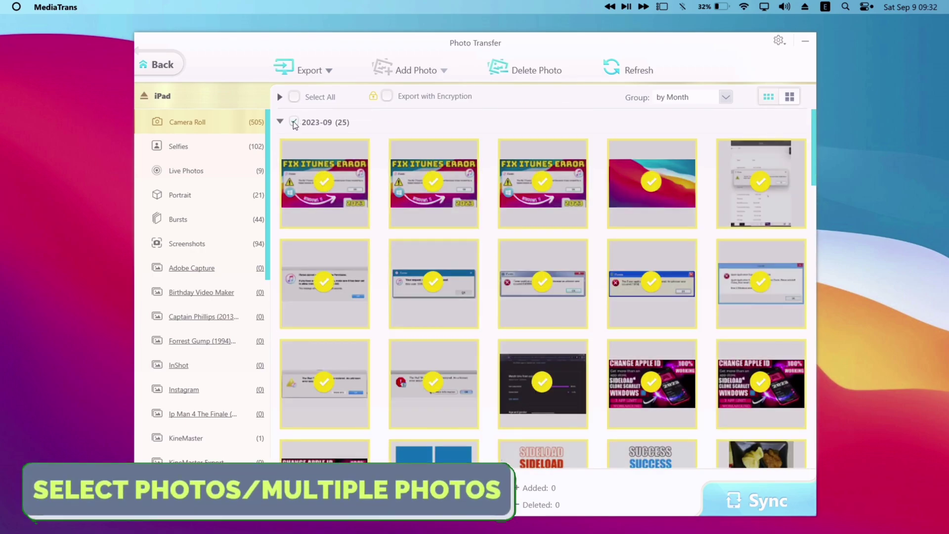
click(294, 122)
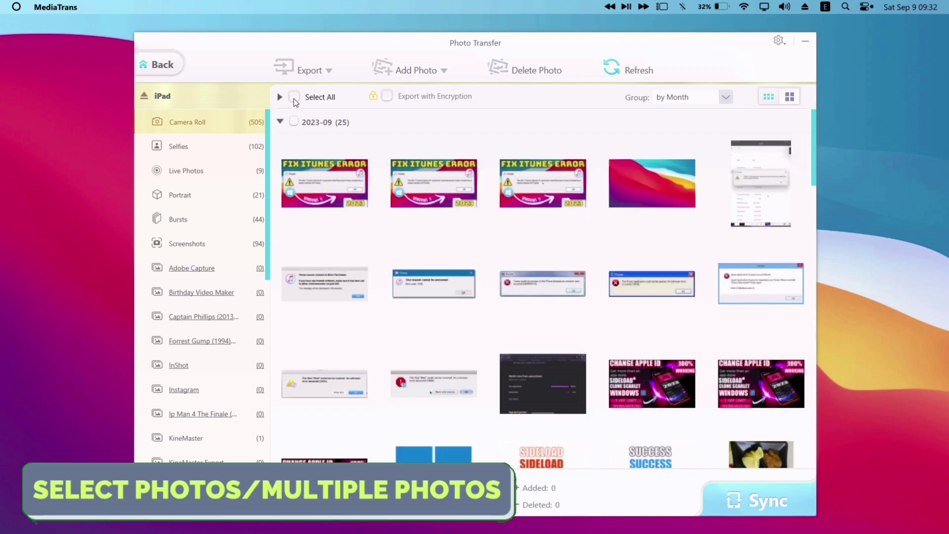
click(294, 97)
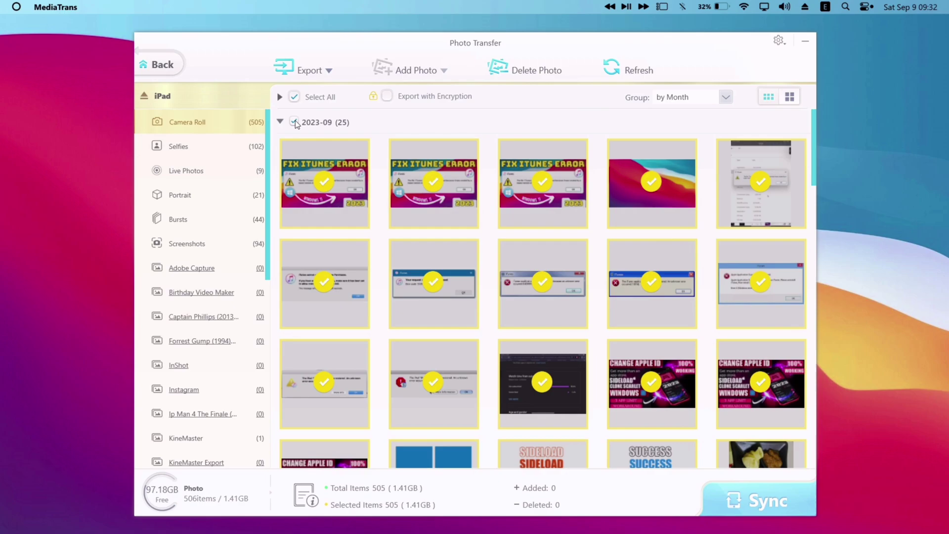
drag(302, 287, 752, 160)
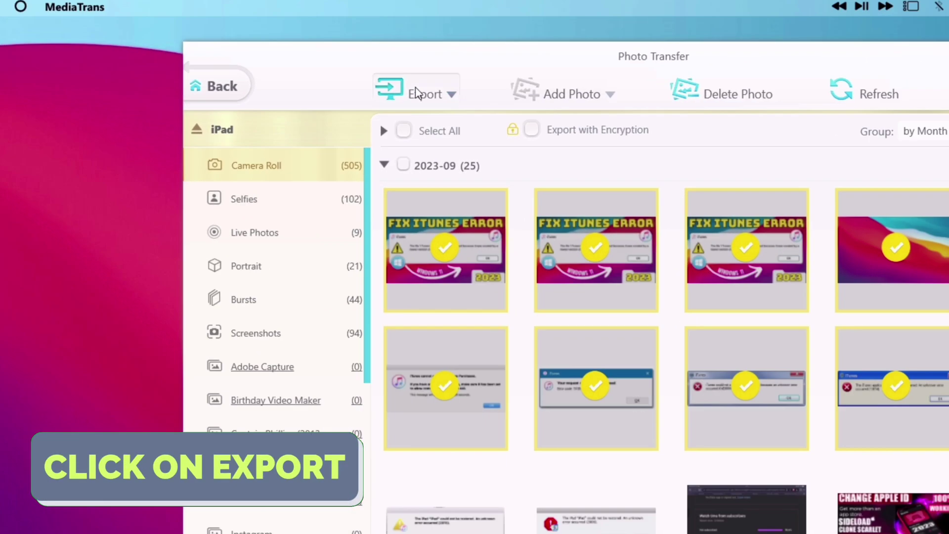
click(417, 93)
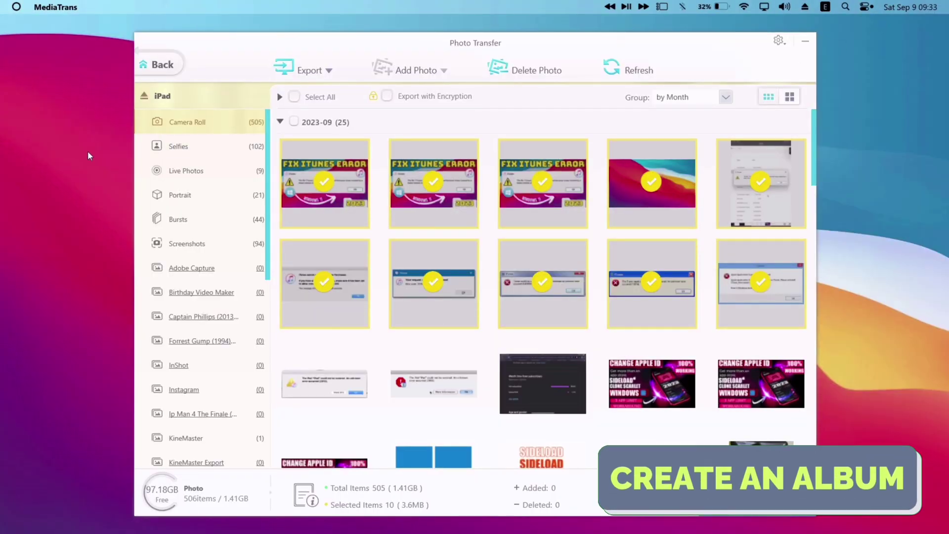
- Create a new photo album named 'xport test' and open it
scroll(221, 235, down, 10)
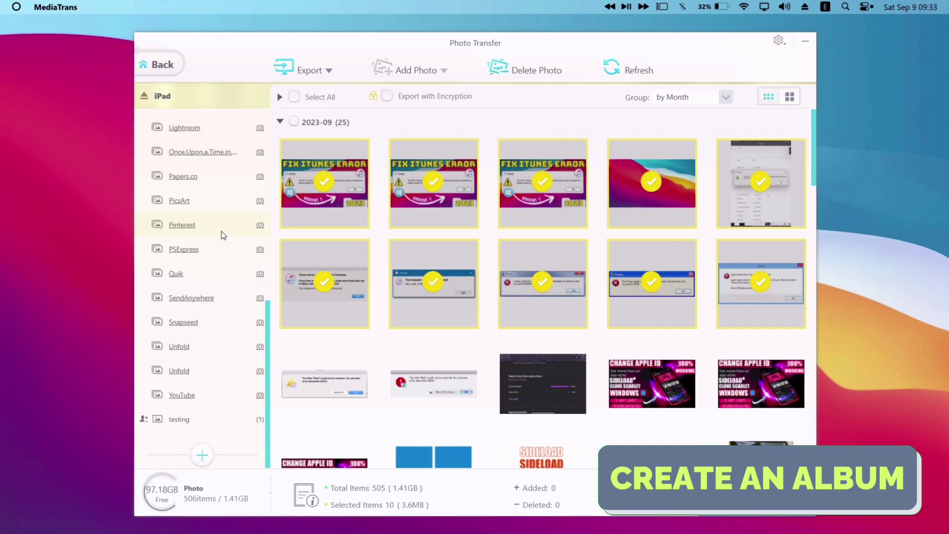
click(203, 455)
text(xport test)
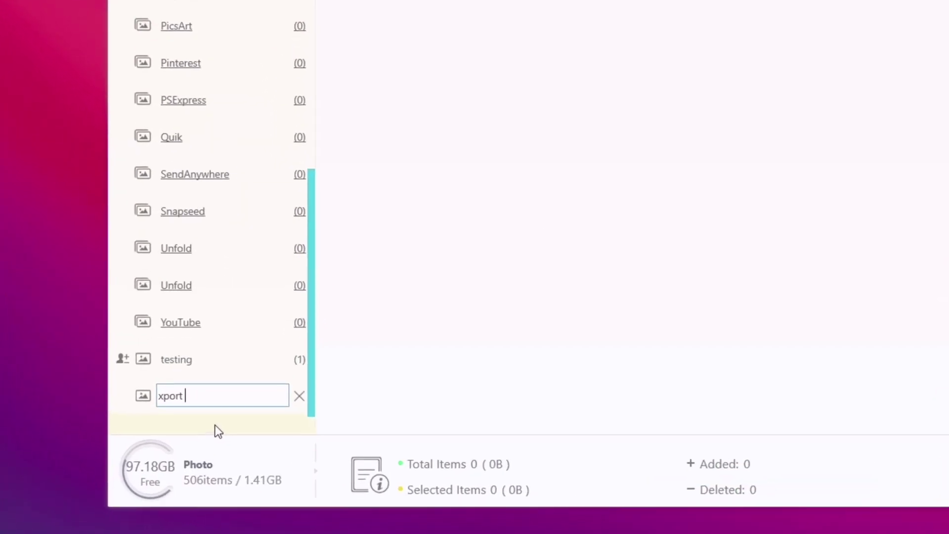
key(Return)
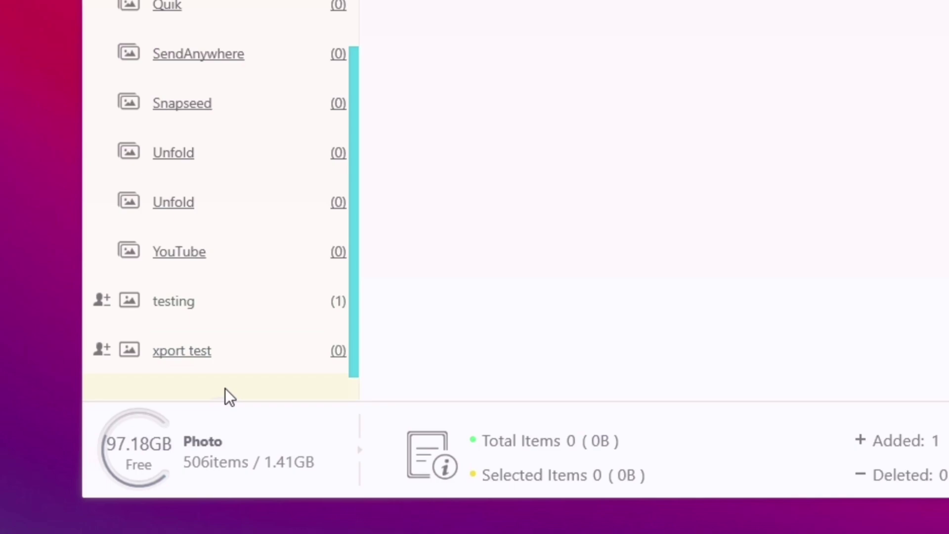
click(228, 355)
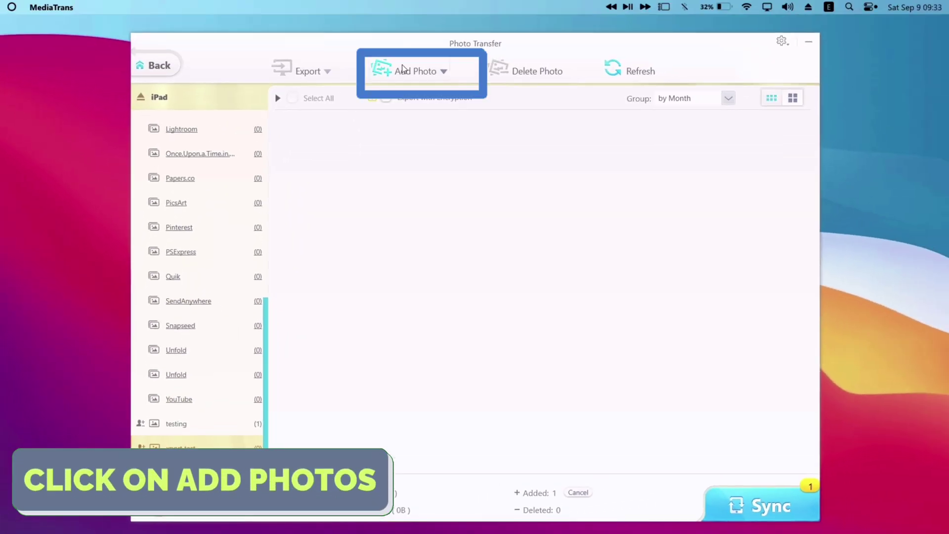
- Add the owl artwork, Max Payne icon and sunset tree images, then sync the album
click(403, 69)
scroll(449, 174, down, 10)
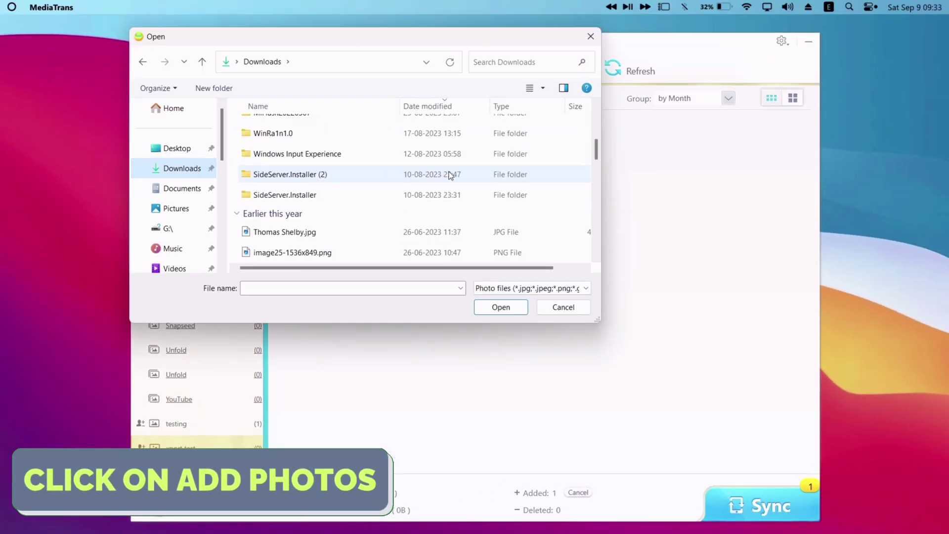
click(349, 194)
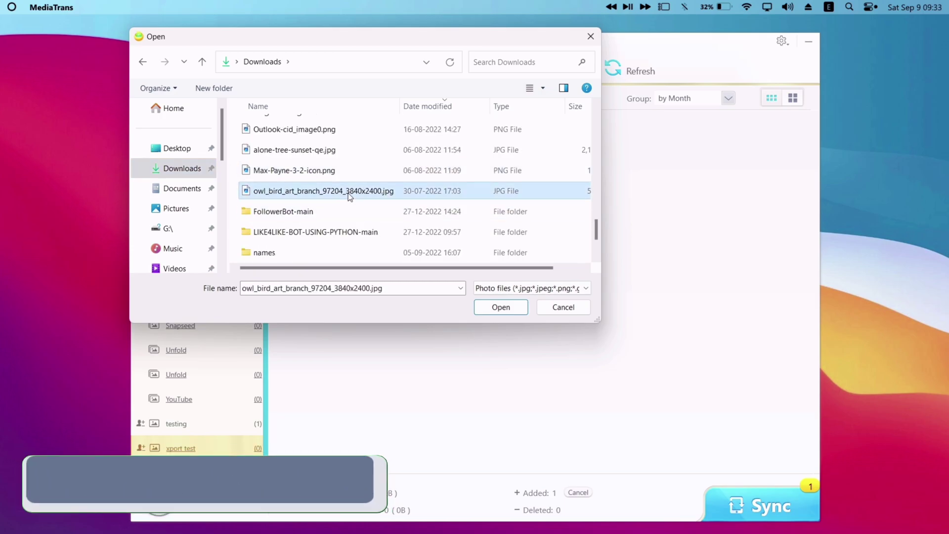
click(312, 173)
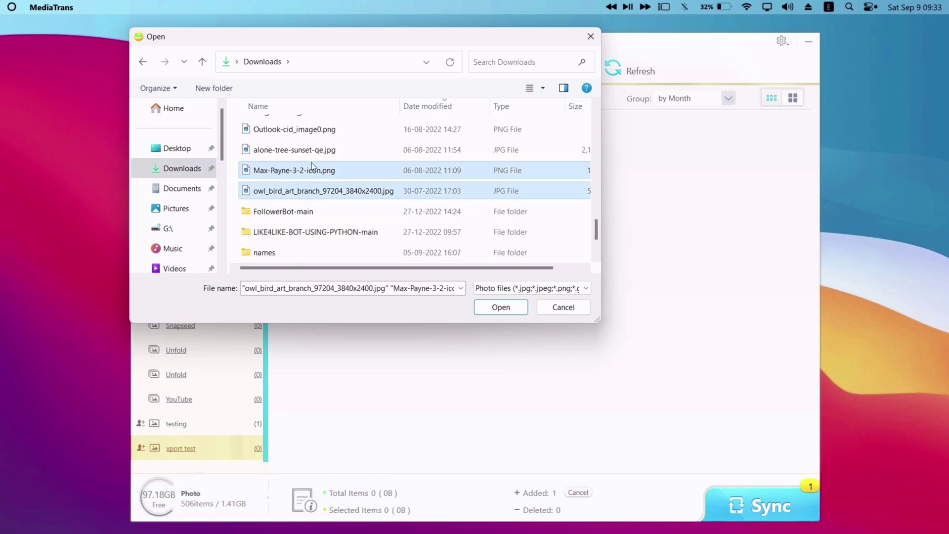
ctrl+click(319, 153)
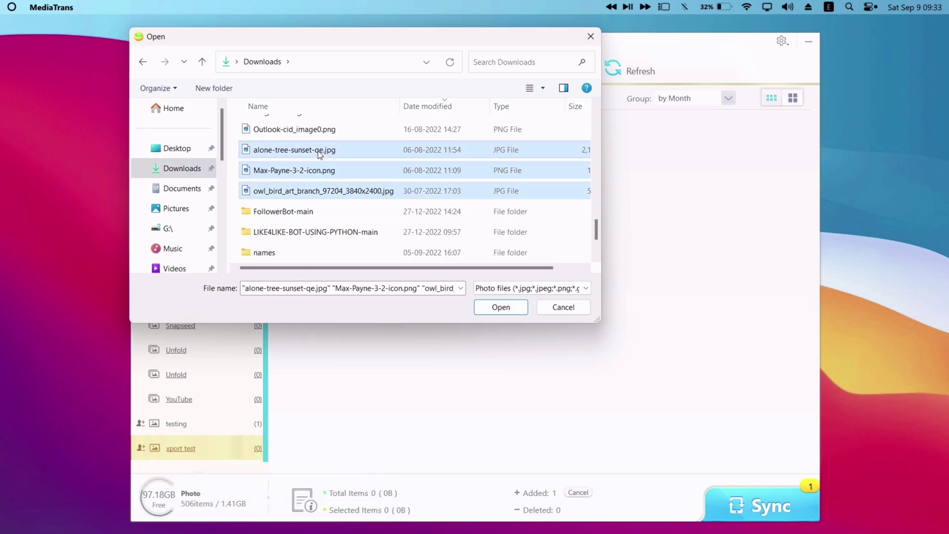
click(500, 307)
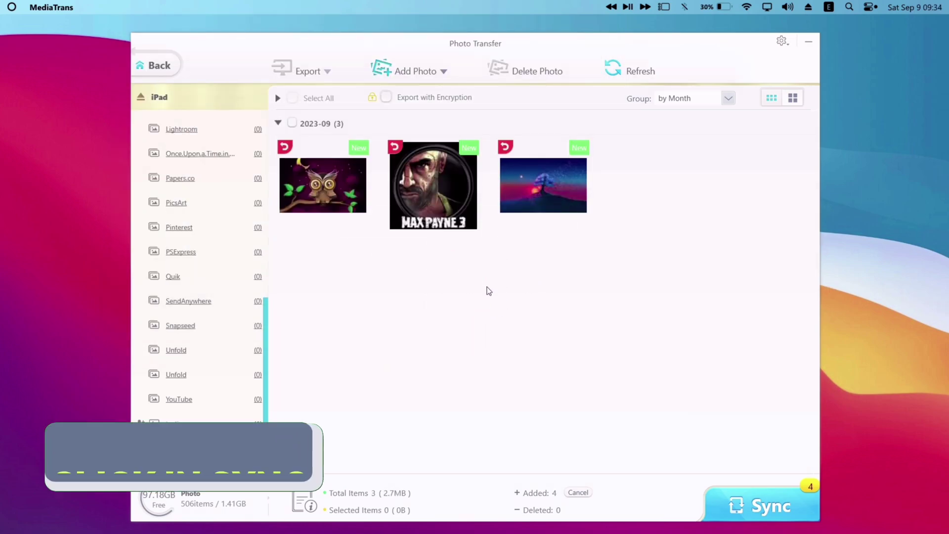
click(769, 494)
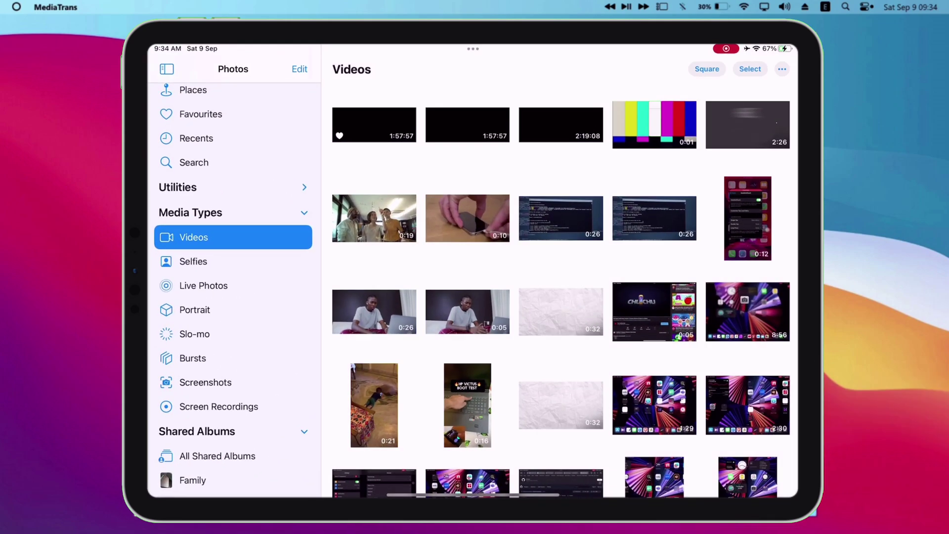
- View the xport test album's 3 photos full-screen in Photos, then return to the grid
scroll(232, 287, down, 10)
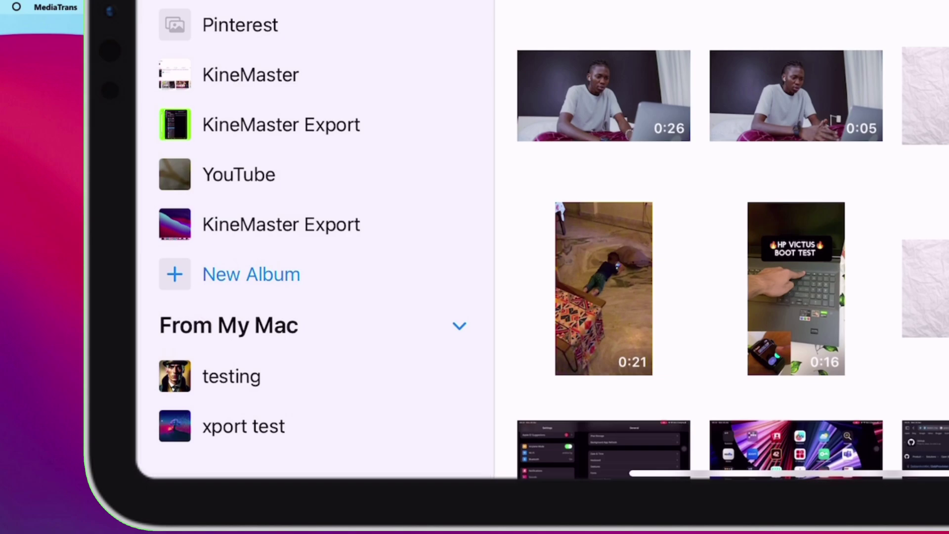
click(244, 426)
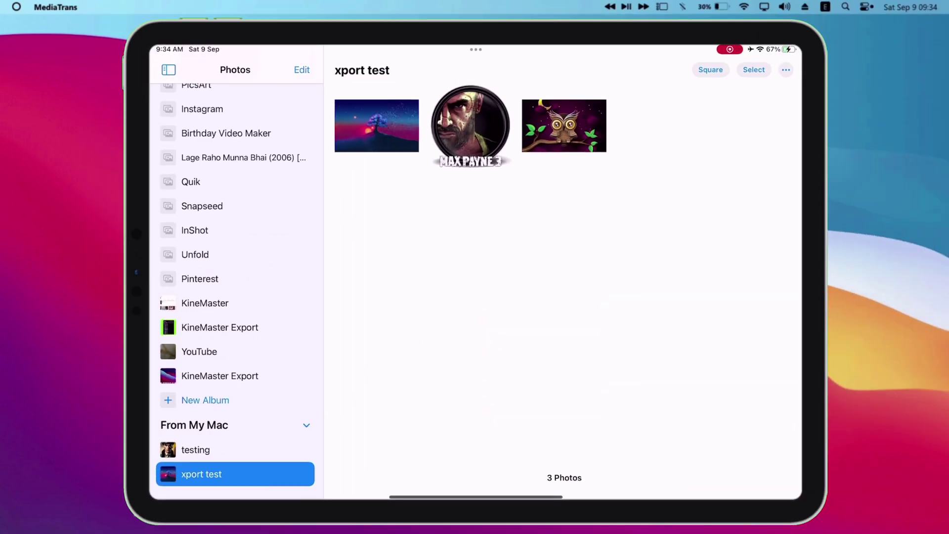
click(381, 121)
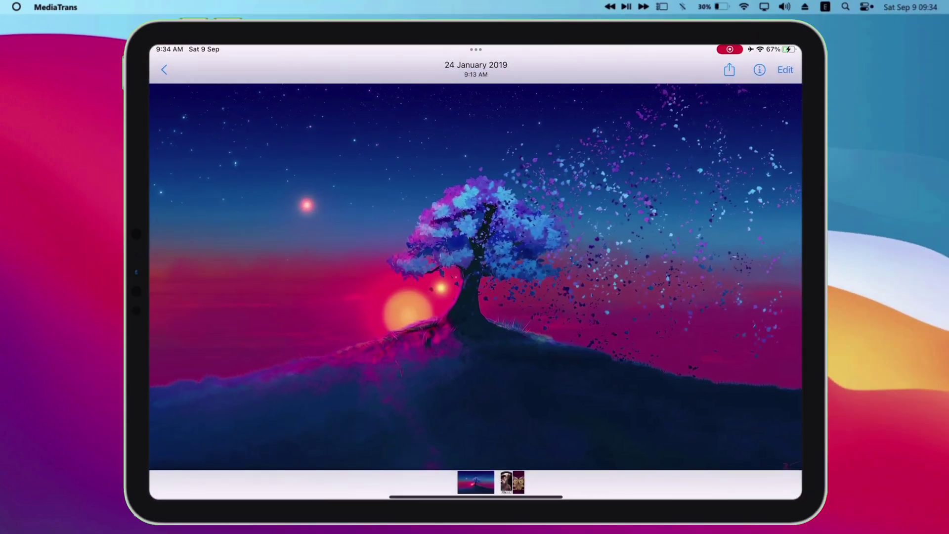
drag(642, 277, 296, 277)
click(164, 70)
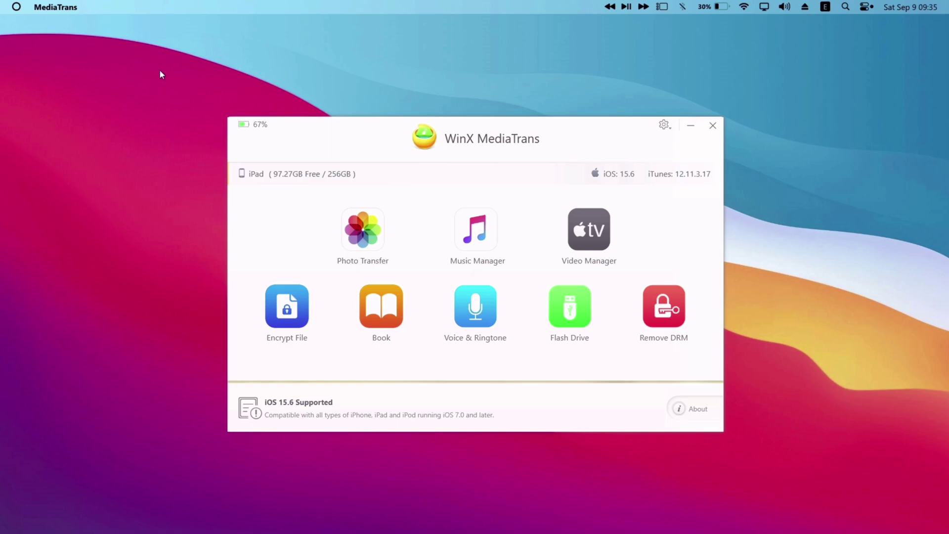
- Add Guess I'll Never Know - TrackTribe.mp3 from Downloads through Music Manager
click(472, 240)
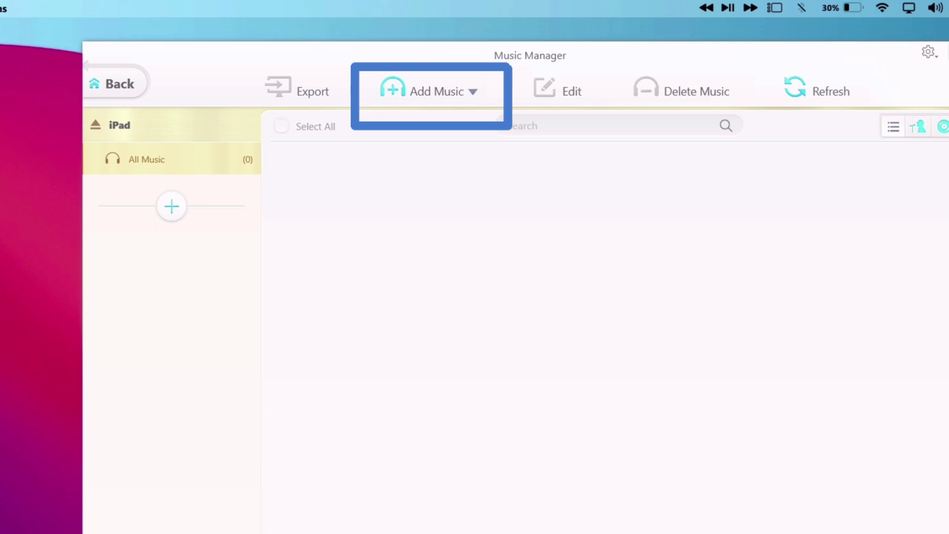
click(416, 91)
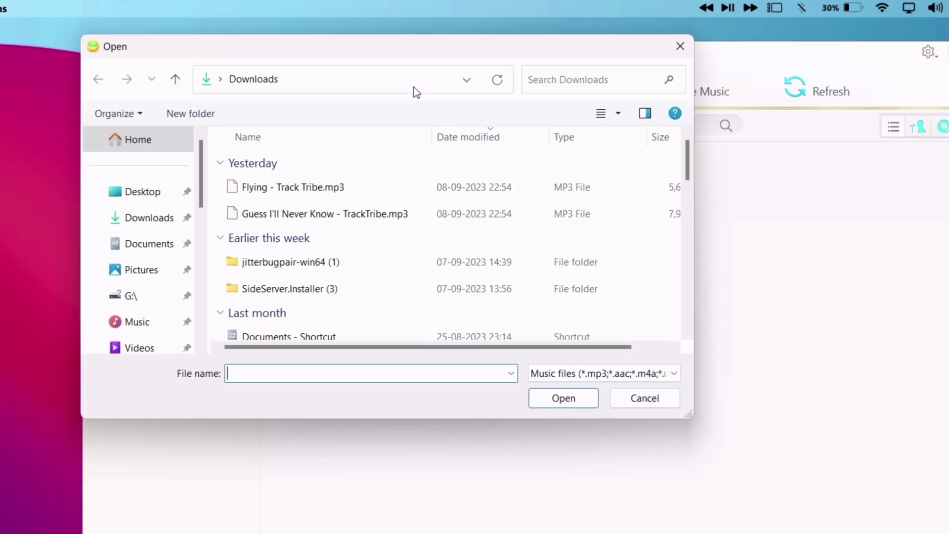
click(298, 215)
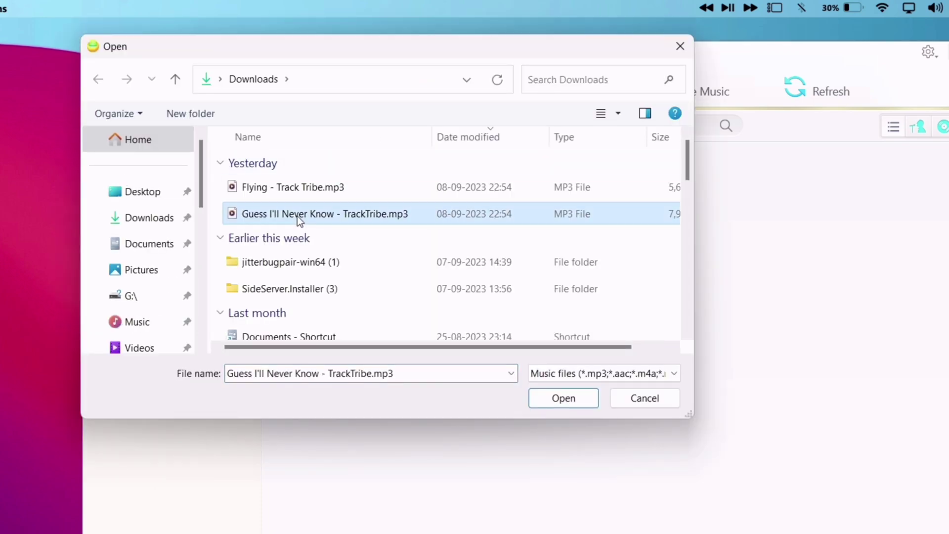
click(570, 405)
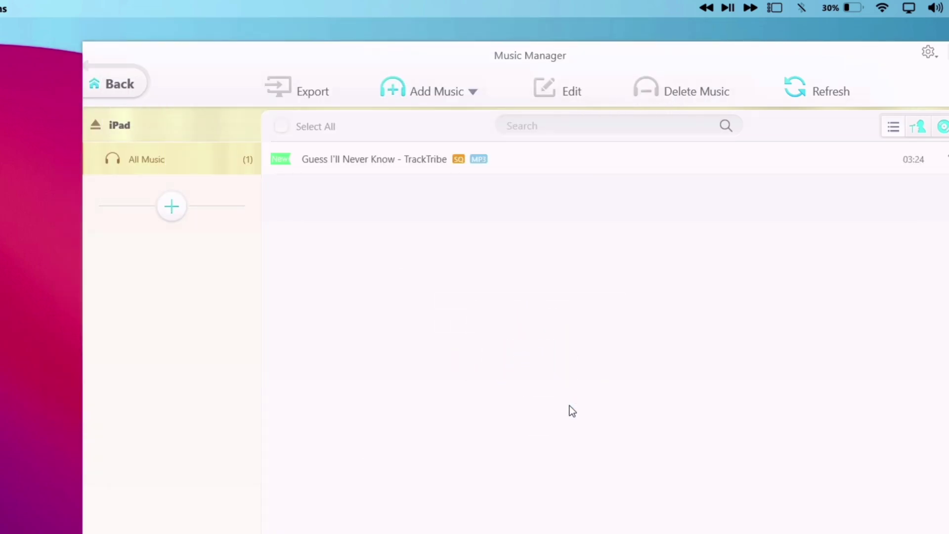
mouse_move(372, 165)
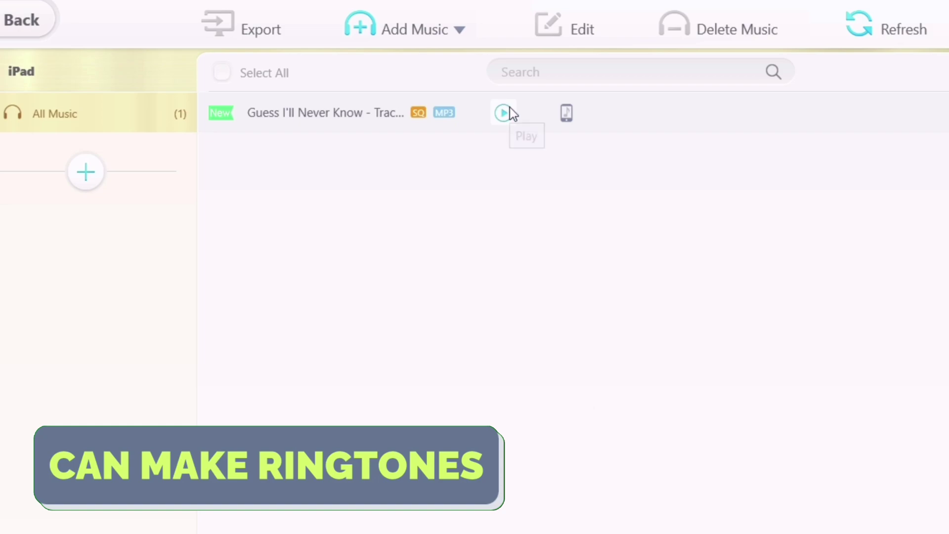
- Make a 40-second ringtone from about 01:32–02:12 of the song and sync it to the iPad
click(565, 114)
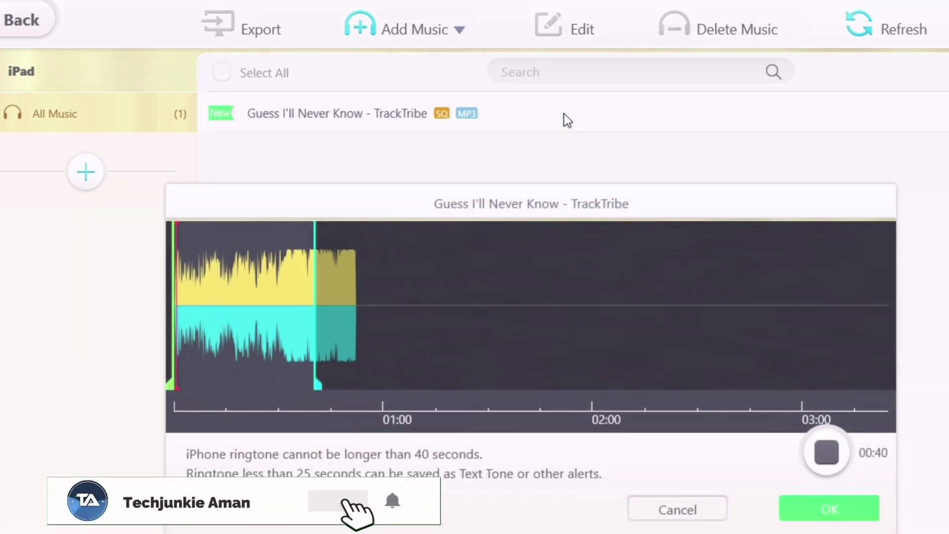
drag(265, 263, 505, 272)
drag(443, 213, 544, 205)
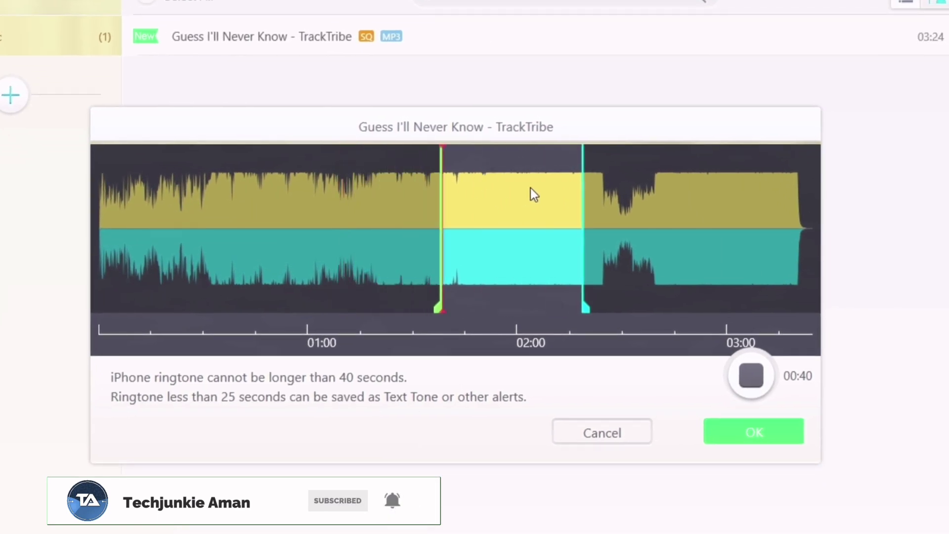
click(545, 205)
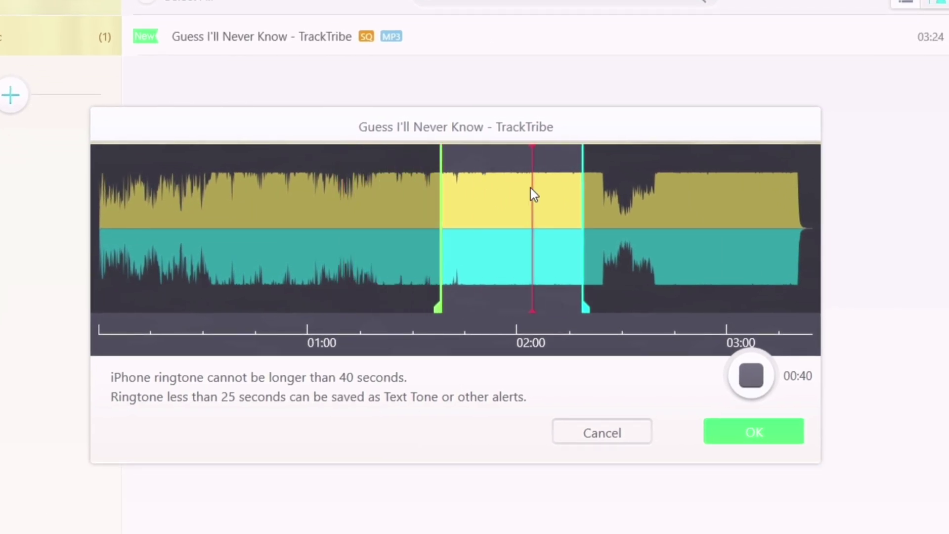
click(735, 438)
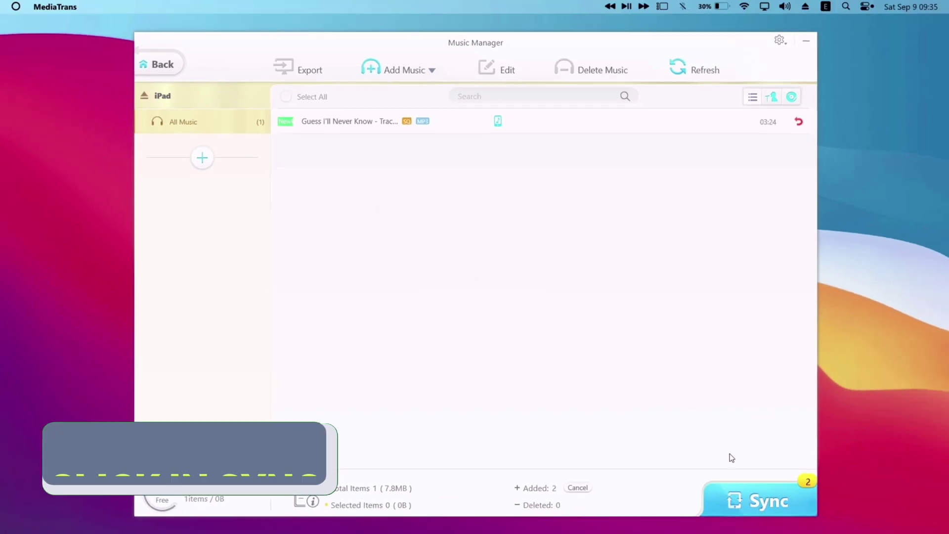
click(752, 497)
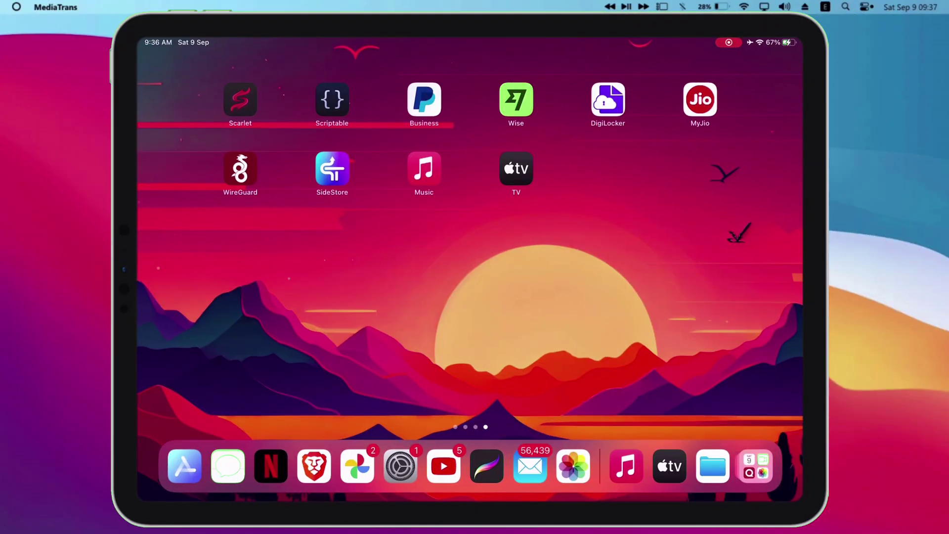
click(424, 171)
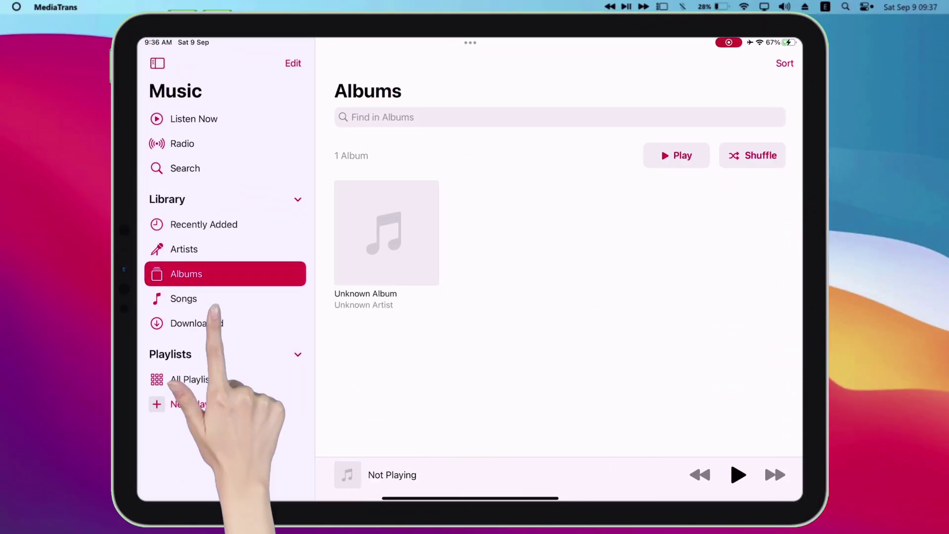
- Confirm the song in Music's Downloaded Unknown Album and the TrackTribe tone in Sounds ringtones
click(196, 323)
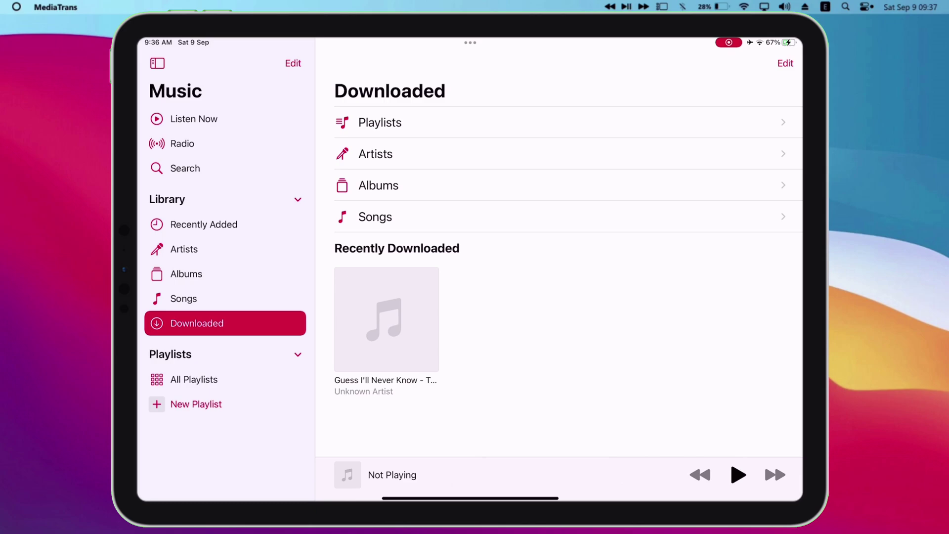
click(393, 329)
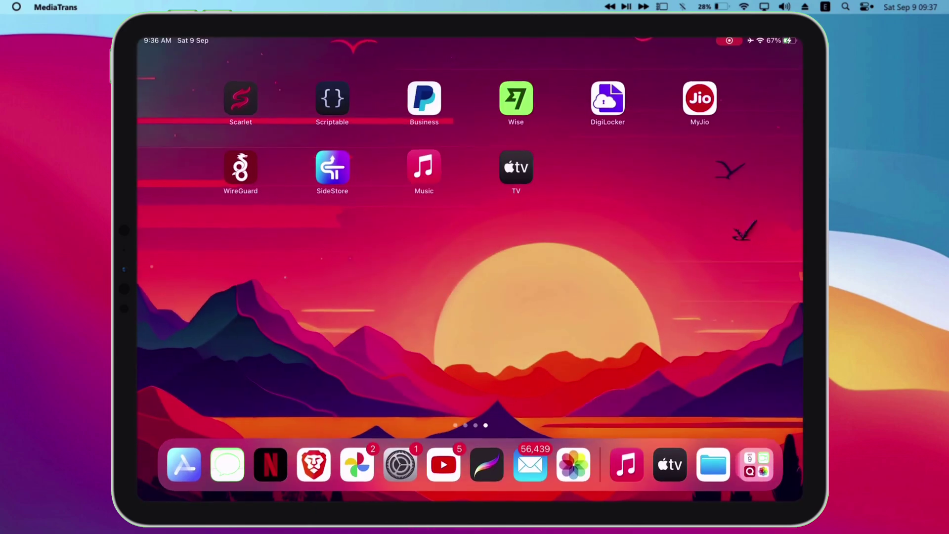
click(400, 465)
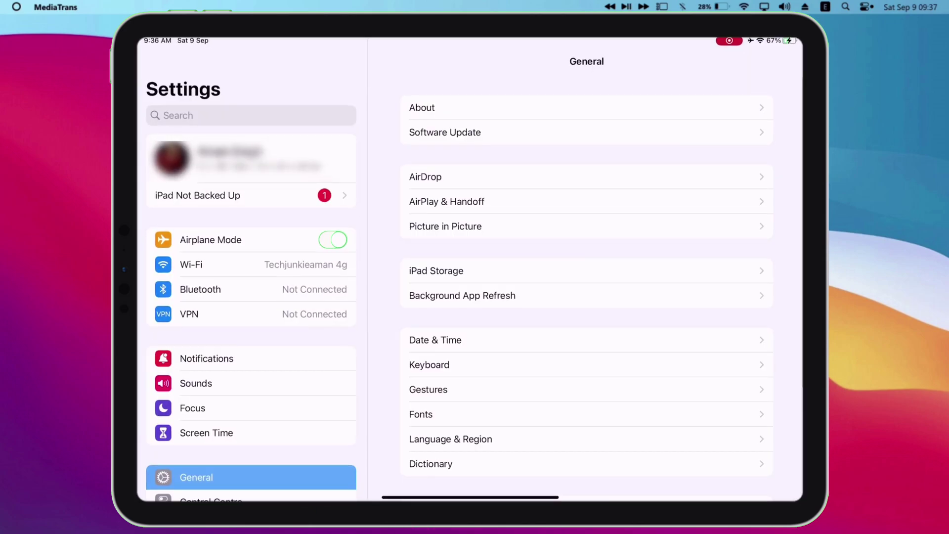
click(197, 287)
click(428, 266)
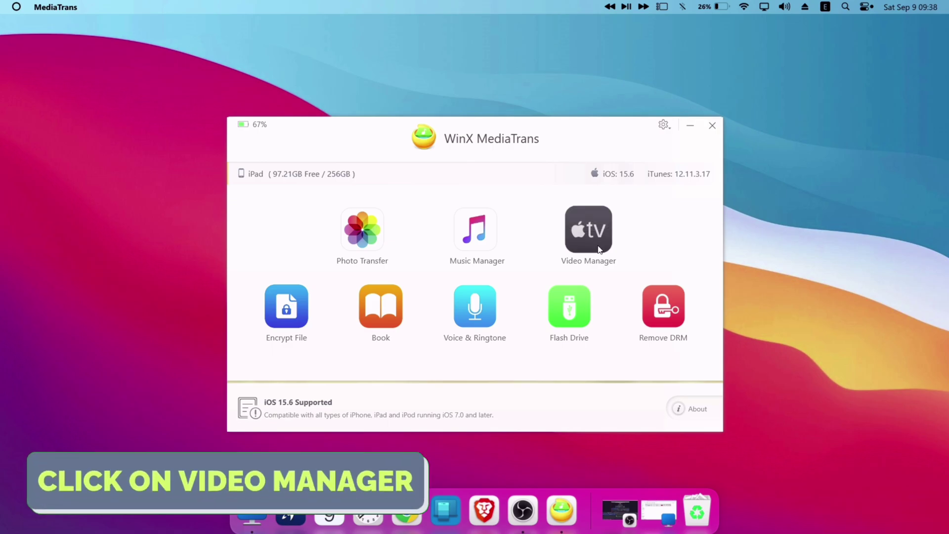
- Tick IMG_5006.MP4 under Video Recorded in Video Manager and export it to the PC
click(598, 248)
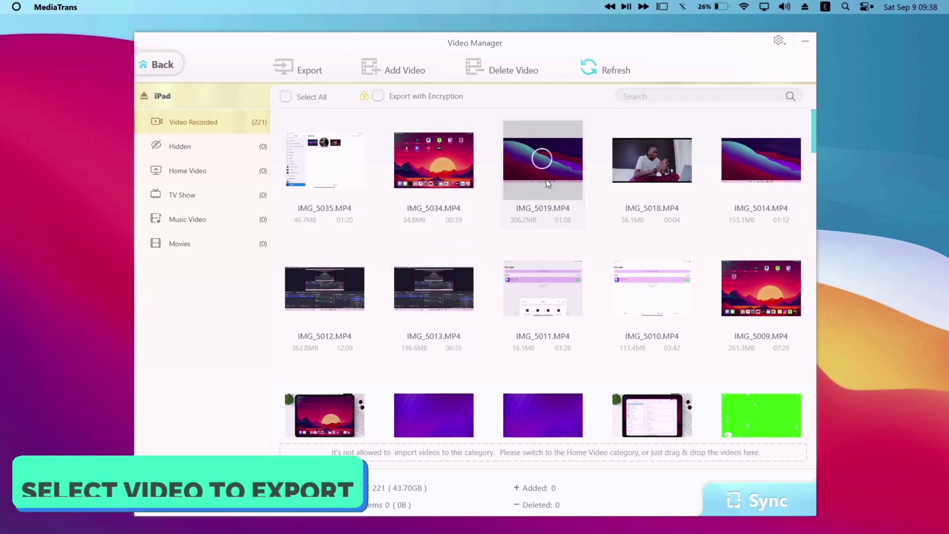
scroll(341, 326, down, 3)
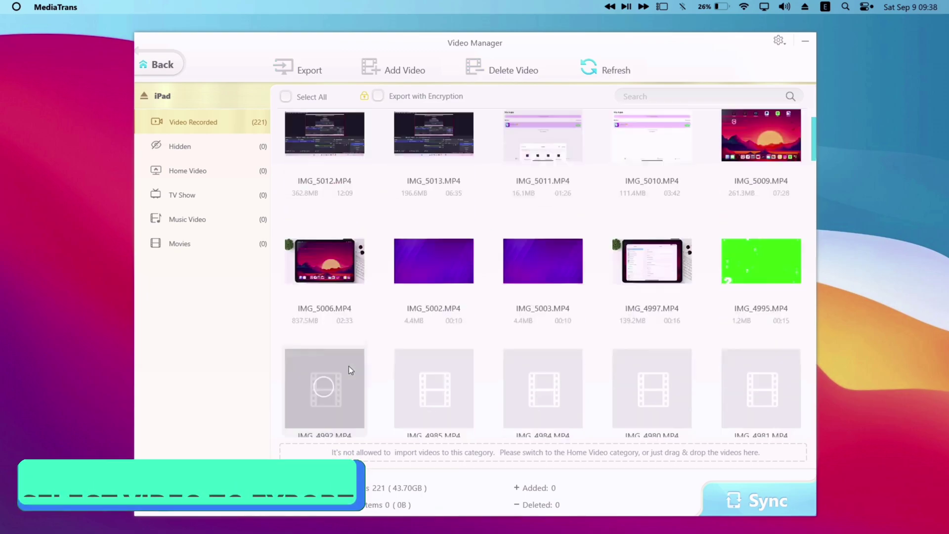
scroll(349, 370, up, 3)
click(332, 406)
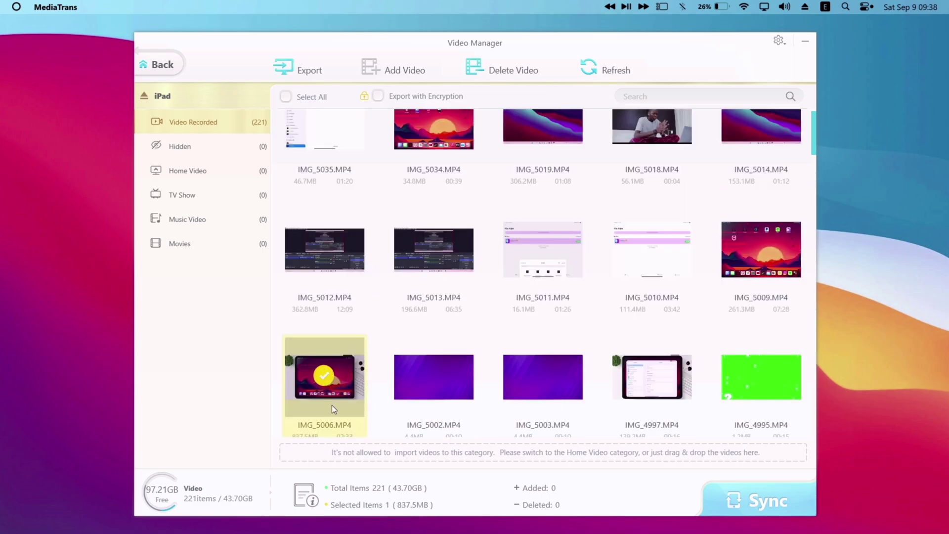
scroll(330, 396, down, 3)
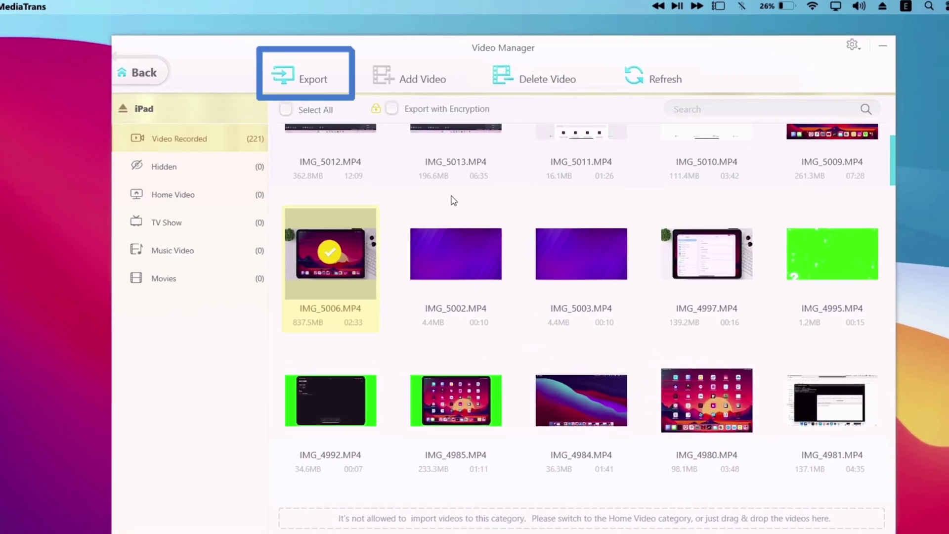
click(312, 77)
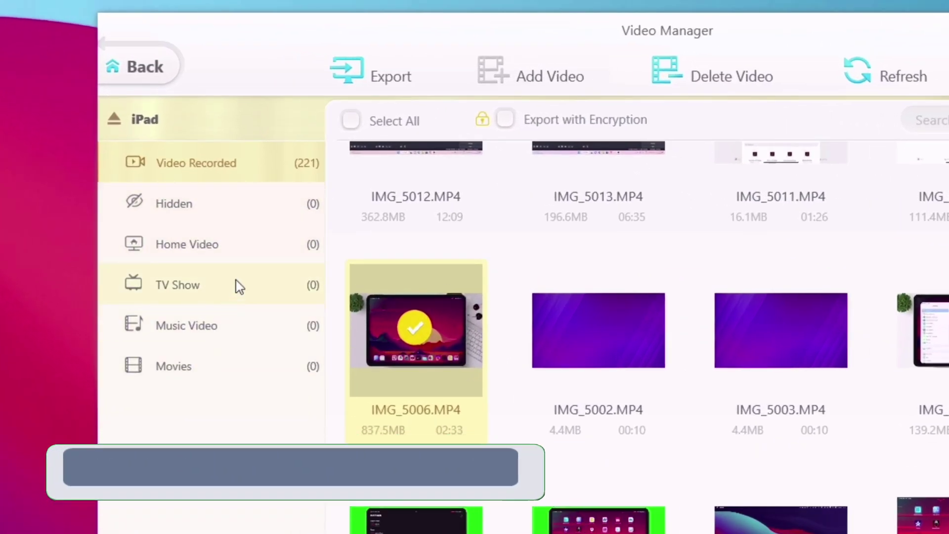
- Import unsupervise.mp4 into Home Video and sync it to the iPad
click(255, 259)
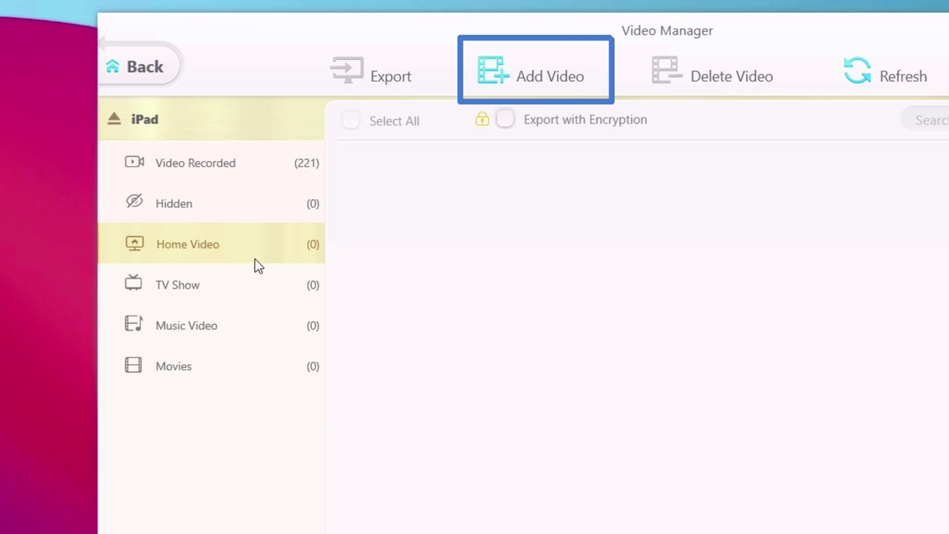
click(543, 79)
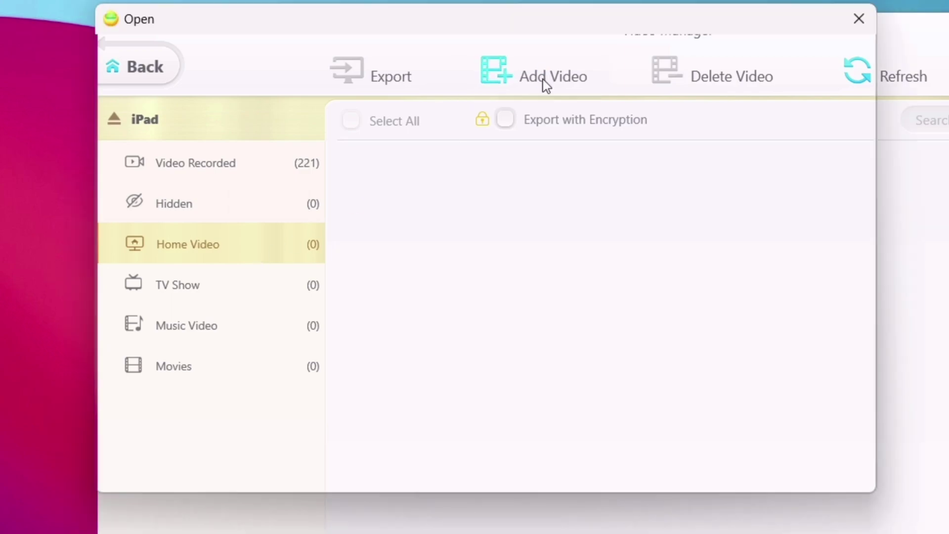
scroll(652, 199, down, 5)
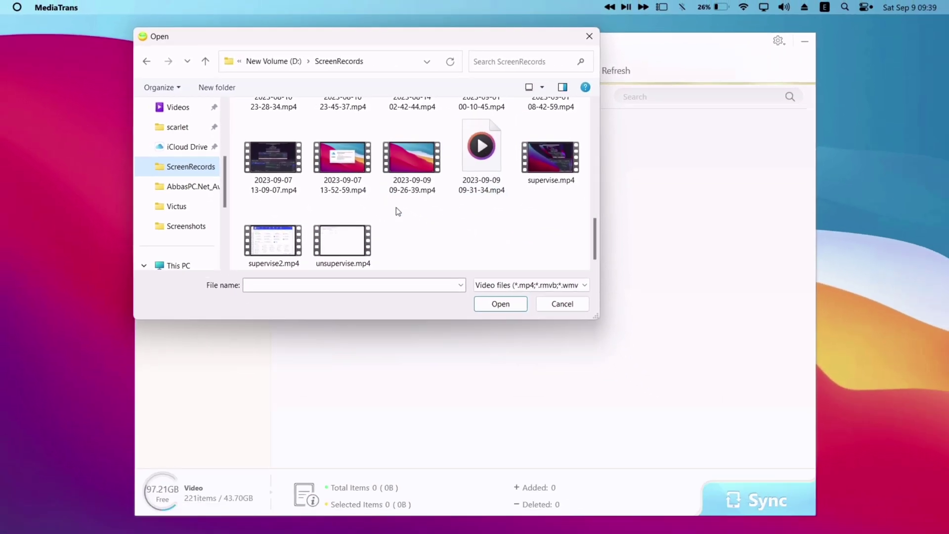
click(342, 241)
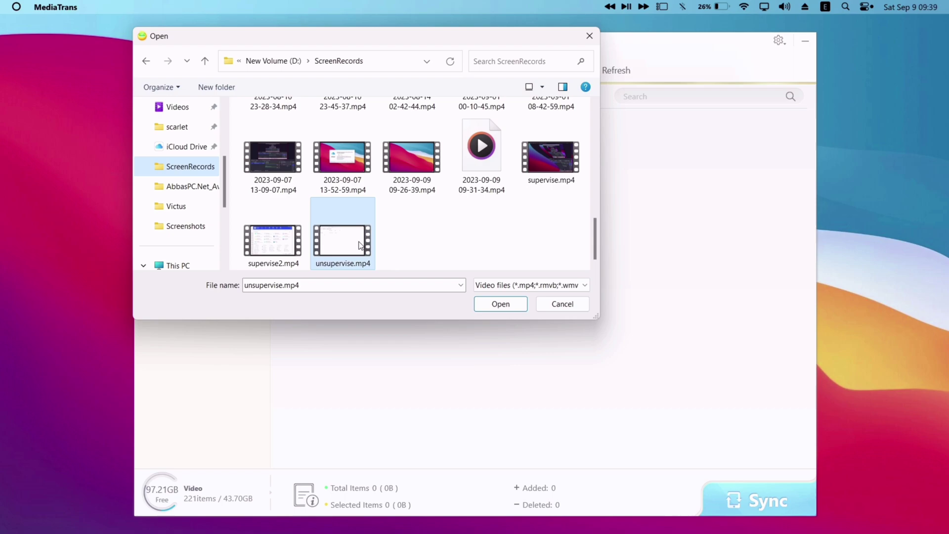
click(501, 303)
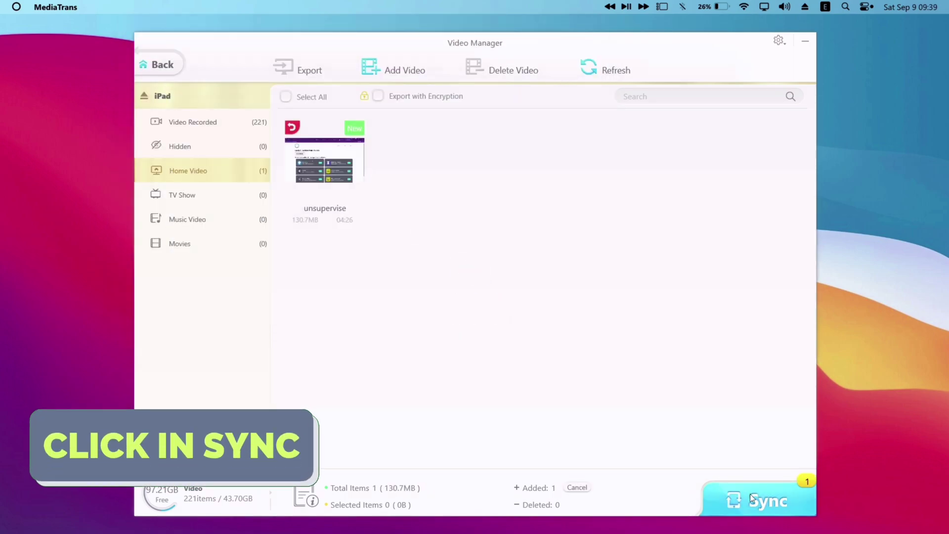
click(750, 494)
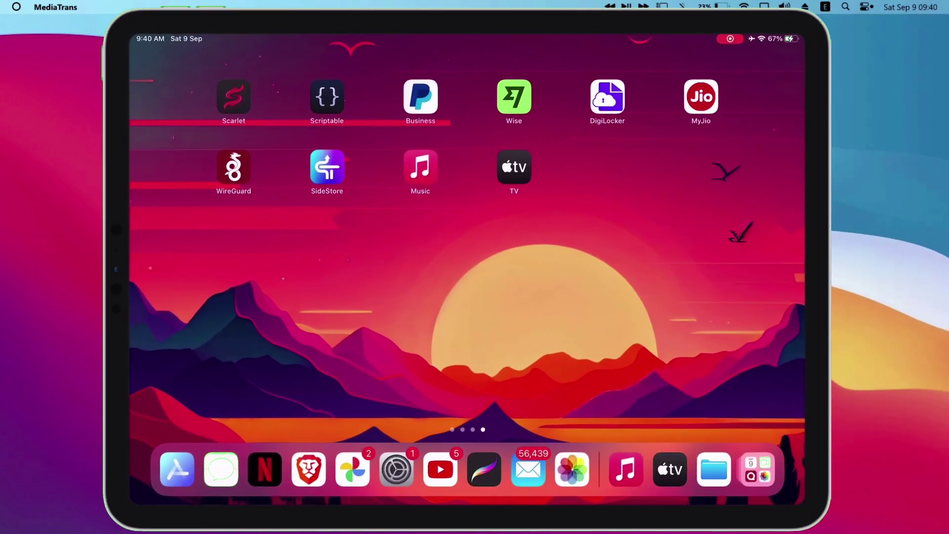
- Play the unsupervise video from the TV app's Downloaded library, then close the player
click(514, 166)
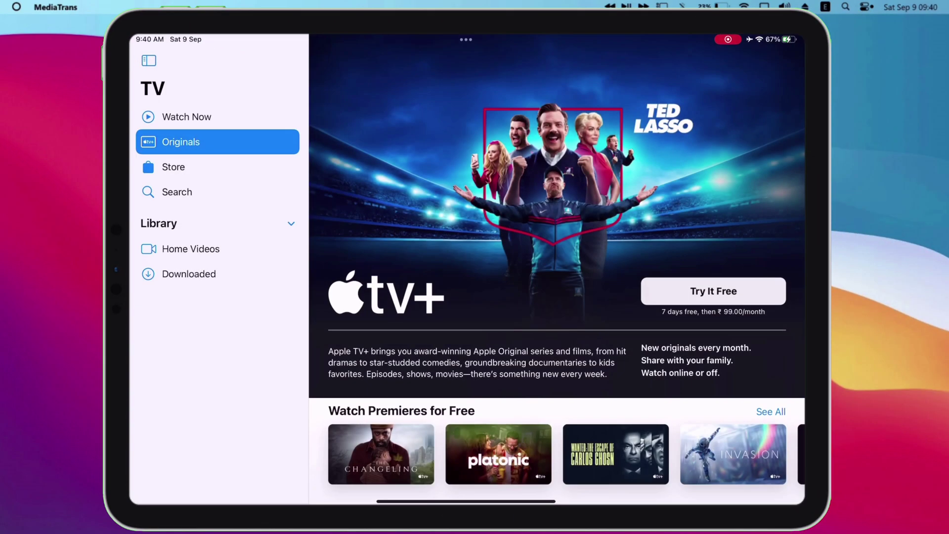
click(189, 274)
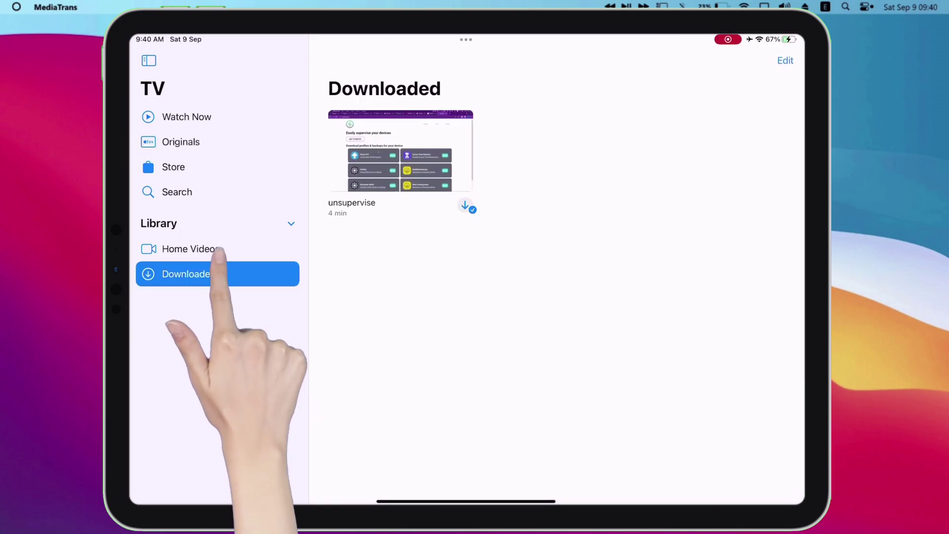
click(401, 151)
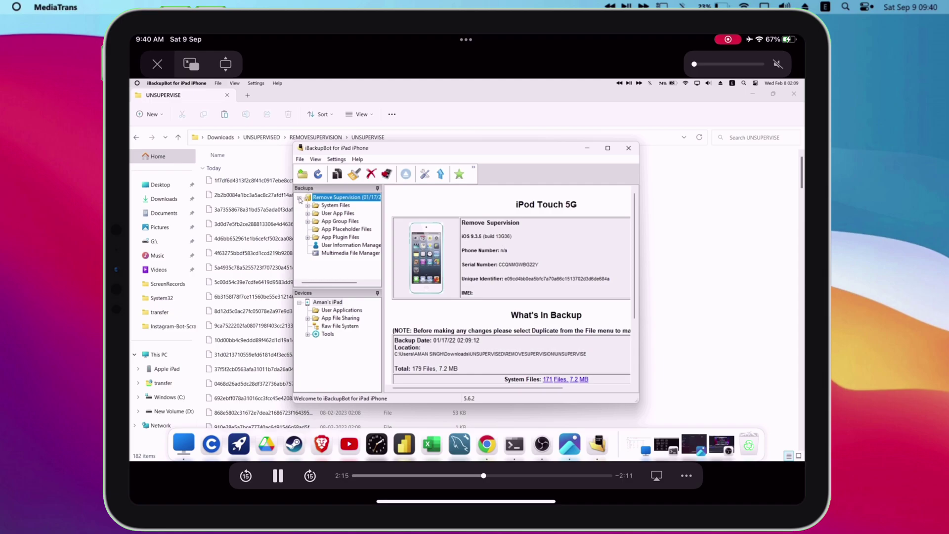
click(158, 64)
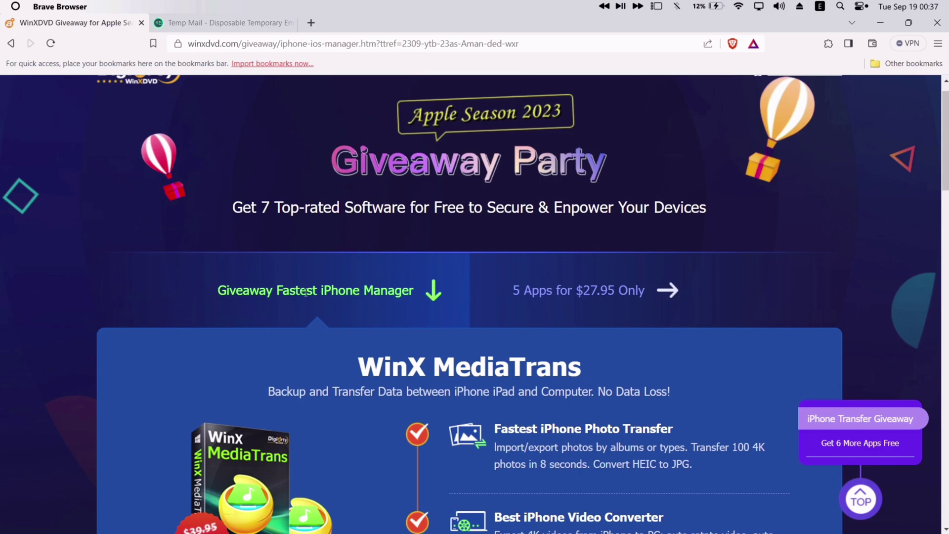
- Claim the WinX MediaTrans giveaway with the pasted email address and start its download
scroll(398, 294, down, 5)
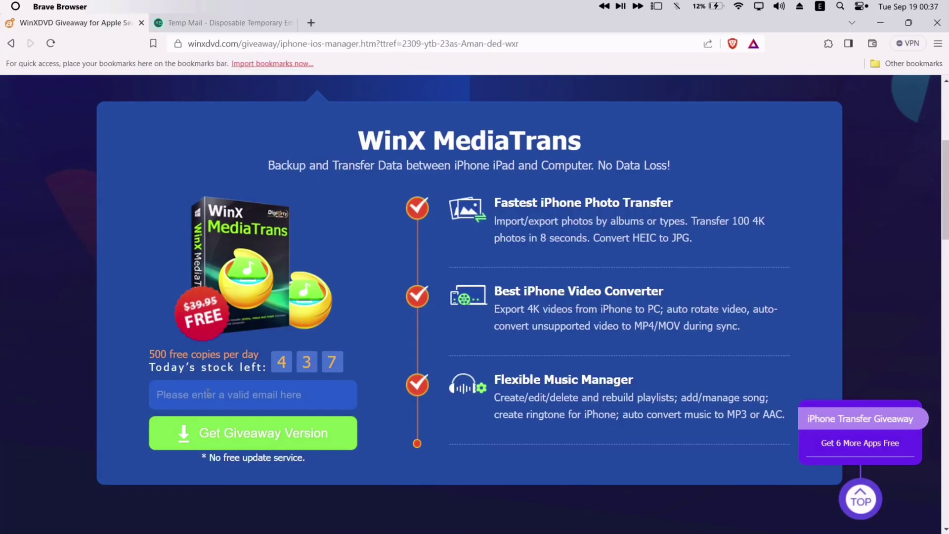
click(208, 394)
key(ctrl+v)
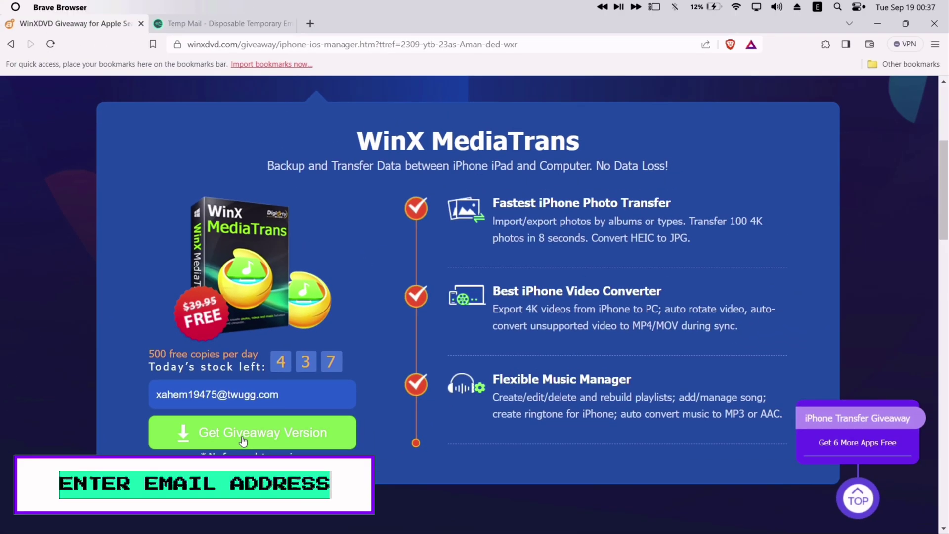
click(242, 436)
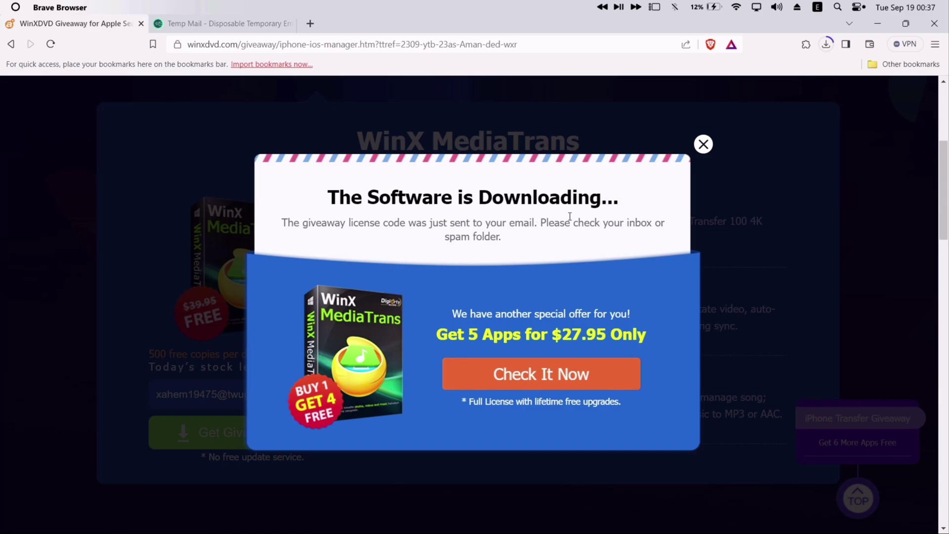
click(704, 144)
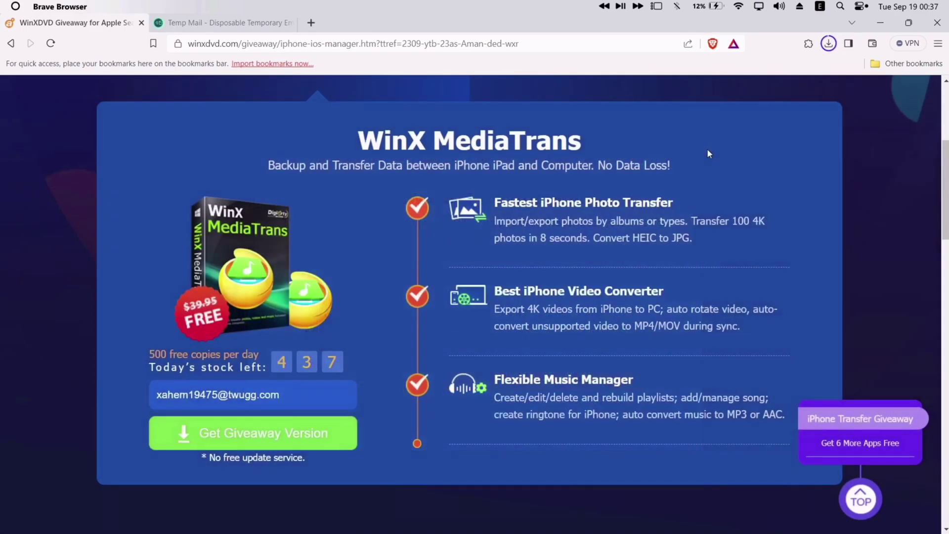
- Copy the license code from the email and run the downloaded winx-mediatrans-giveaway.exe installer
click(829, 44)
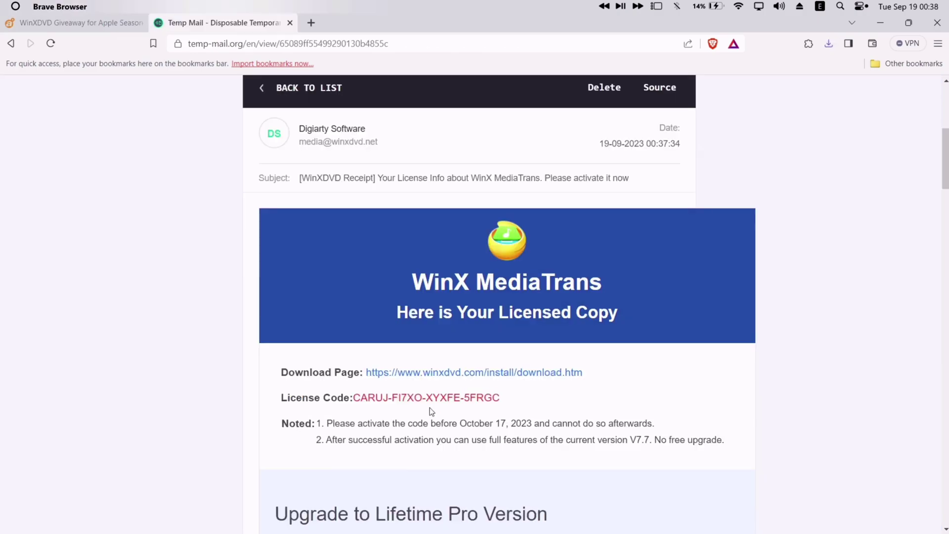
drag(500, 398, 368, 389)
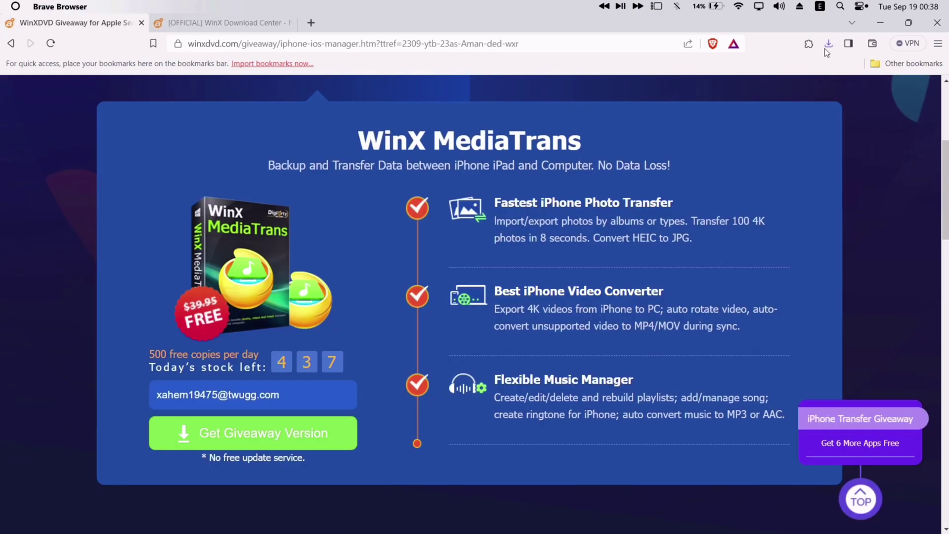
click(829, 44)
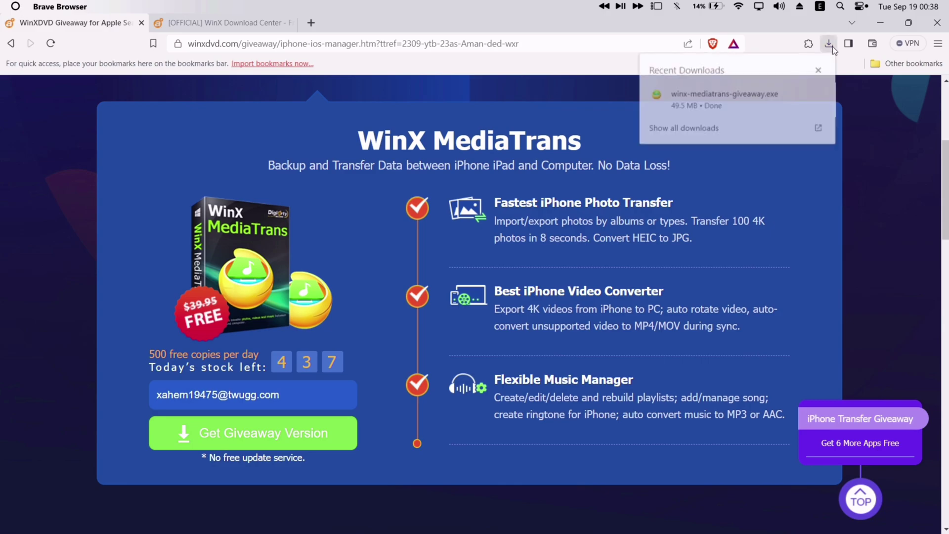
click(761, 95)
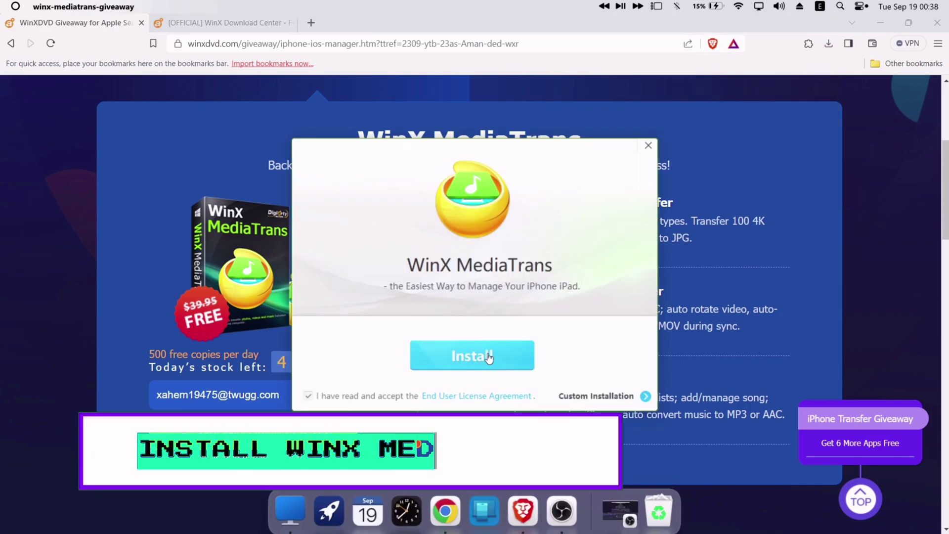
- Install WinX MediaTrans and launch it
click(467, 354)
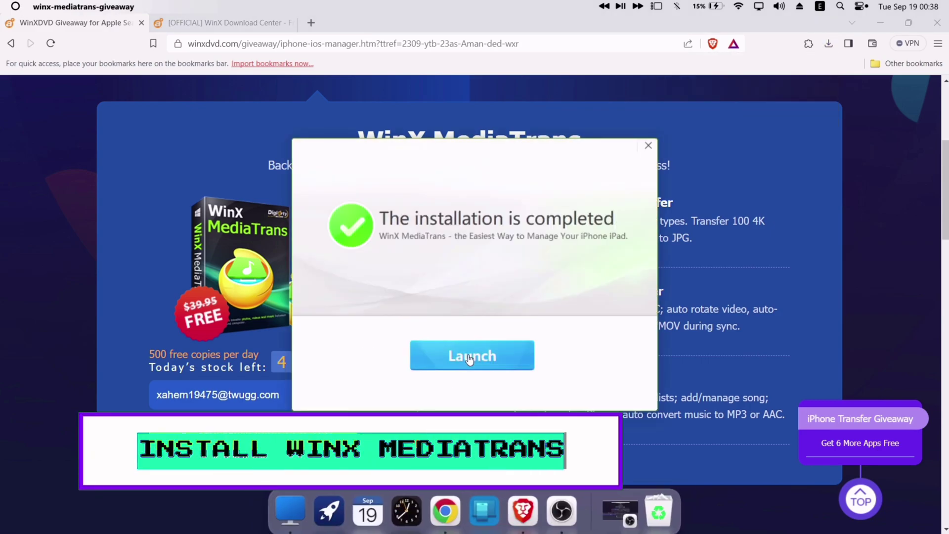
click(472, 354)
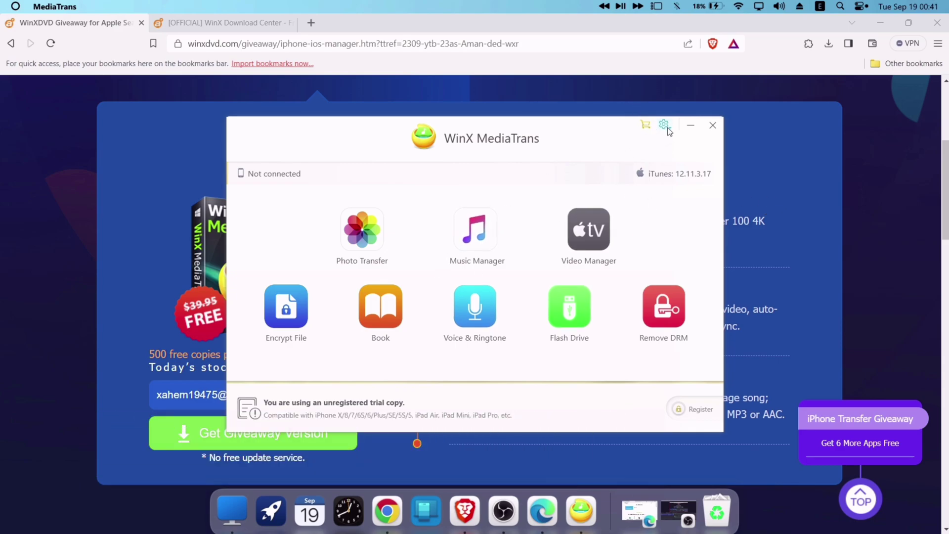
click(671, 166)
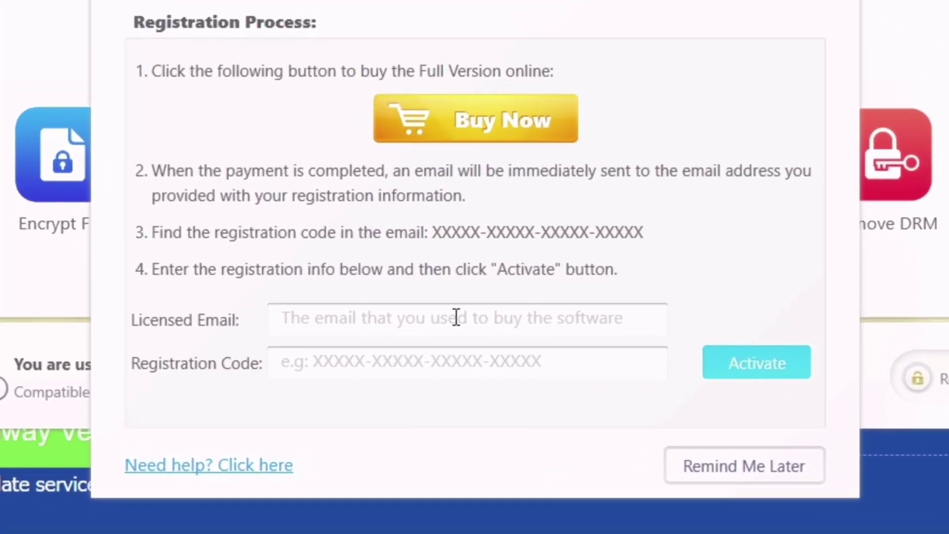
- Activate with the giveaway code and licensed email, then confirm the Giveaway License in About
click(408, 370)
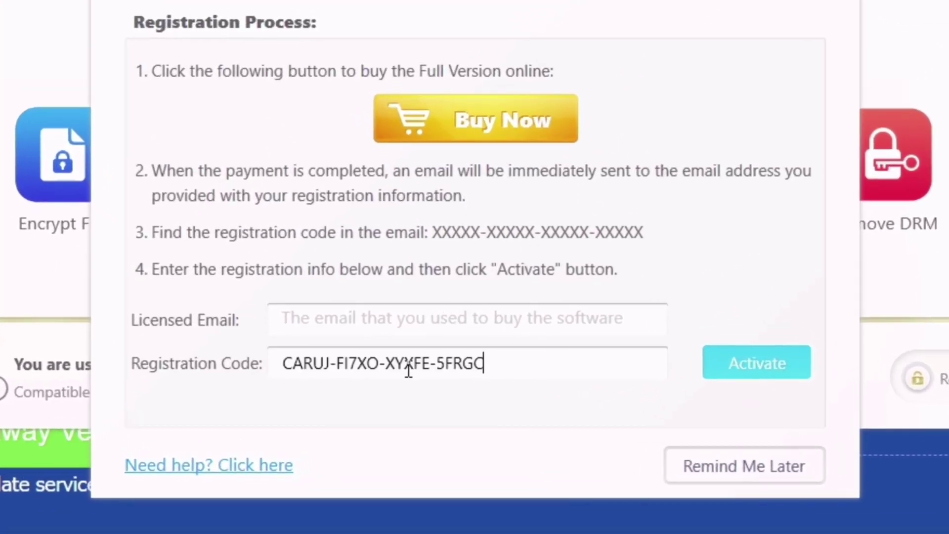
click(466, 321)
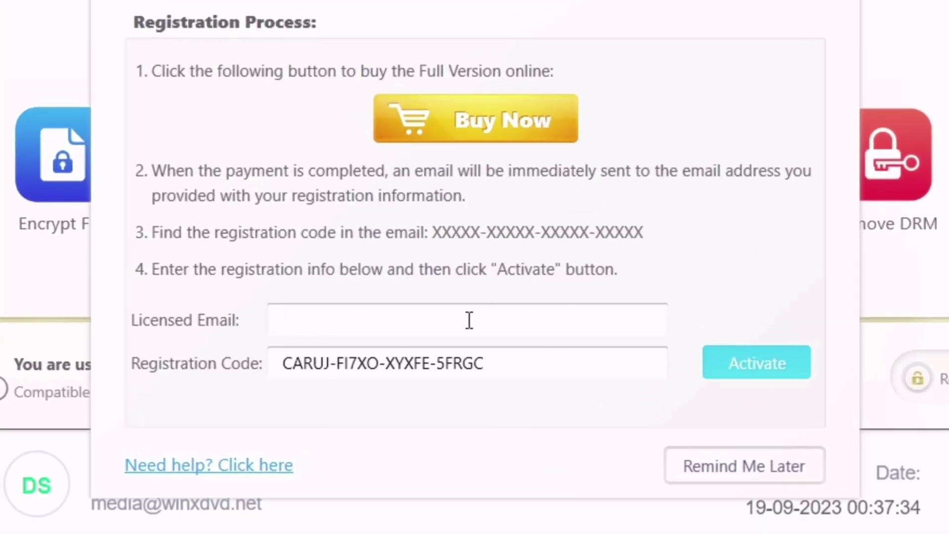
key(ctrl+v)
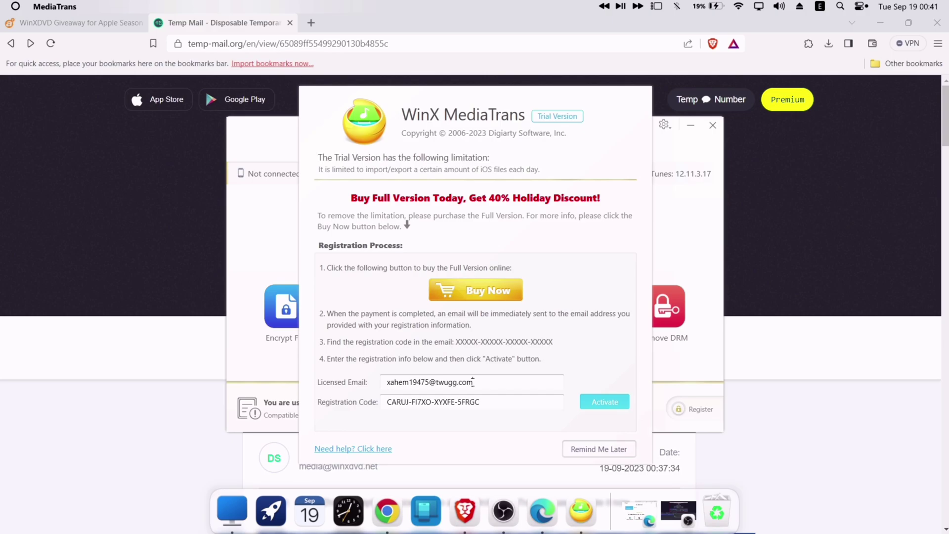
click(600, 398)
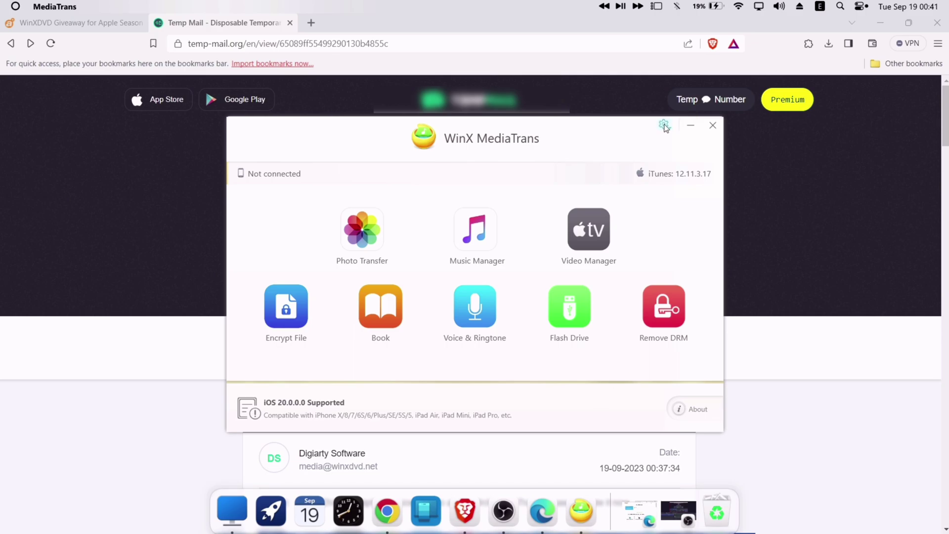
click(685, 163)
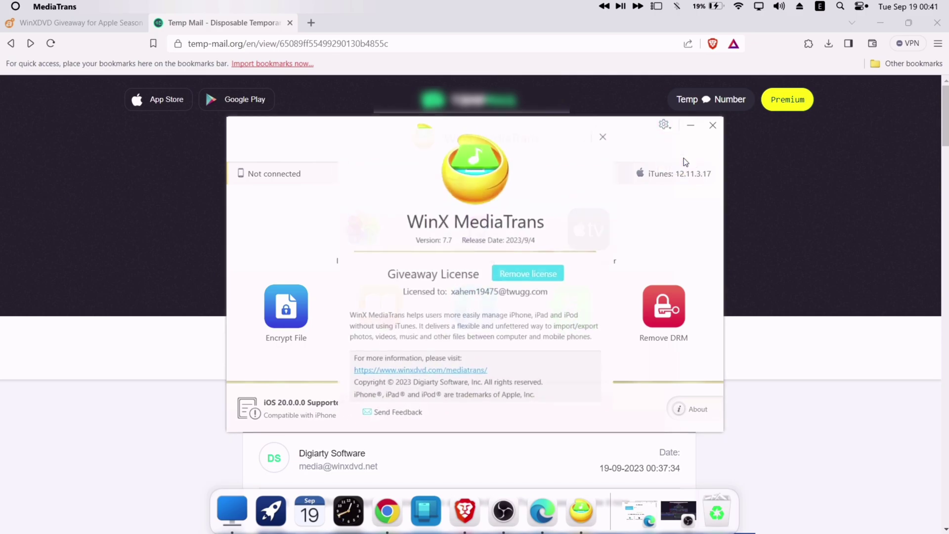